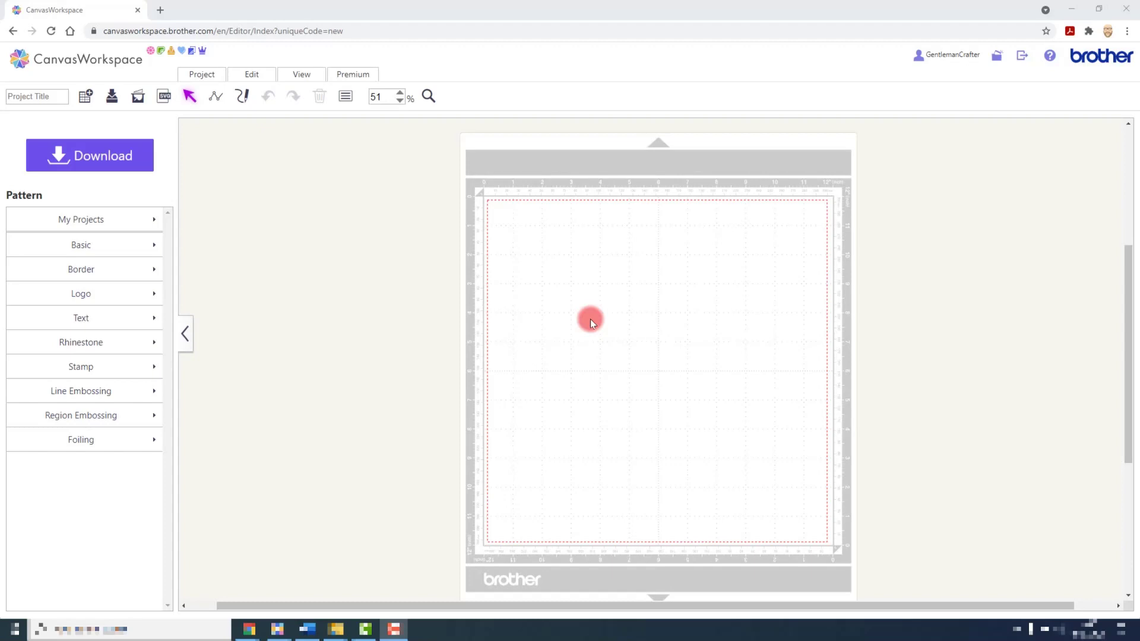
# Step: Choose the A4 (8.3 × 11.7 in) Portrait area size and switch to the Premium menu
pyautogui.click(209, 72)
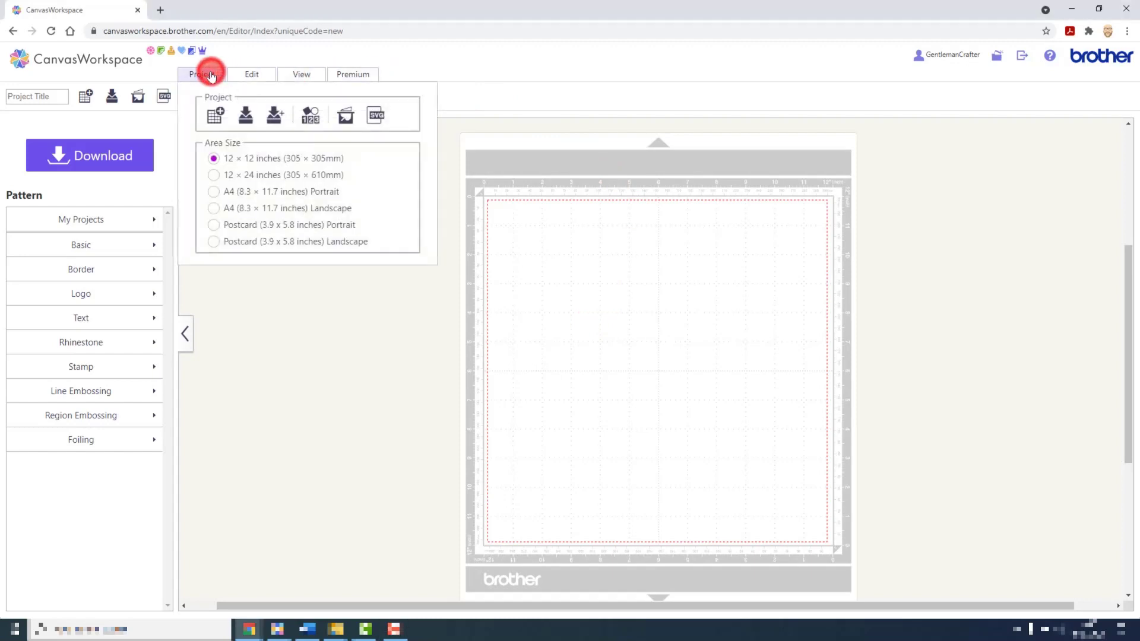
pyautogui.click(214, 191)
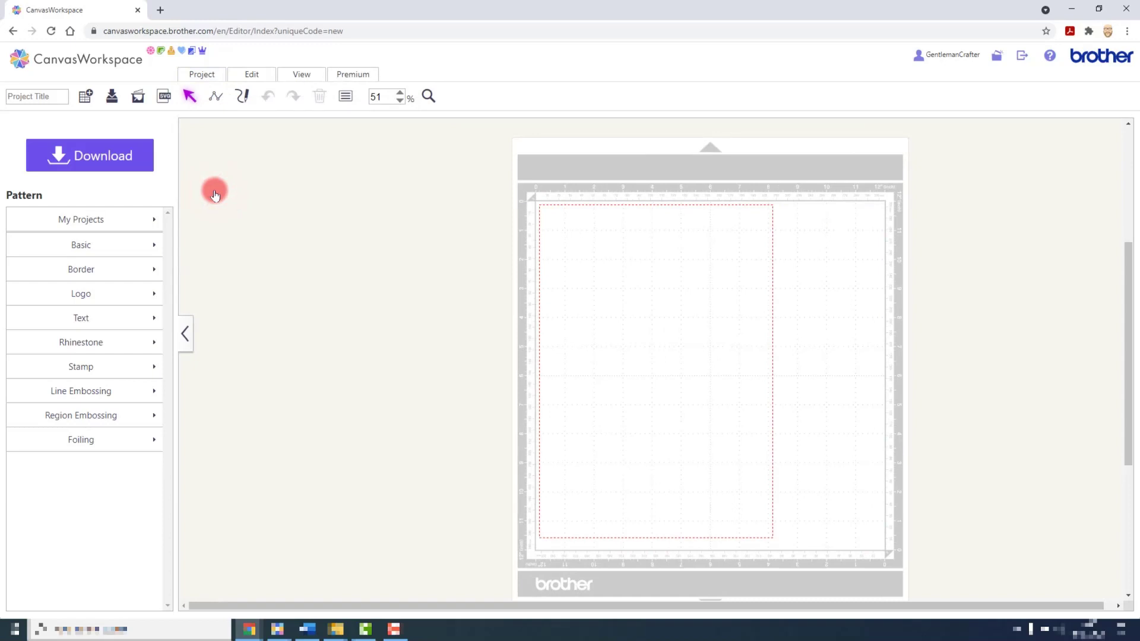
pyautogui.click(349, 75)
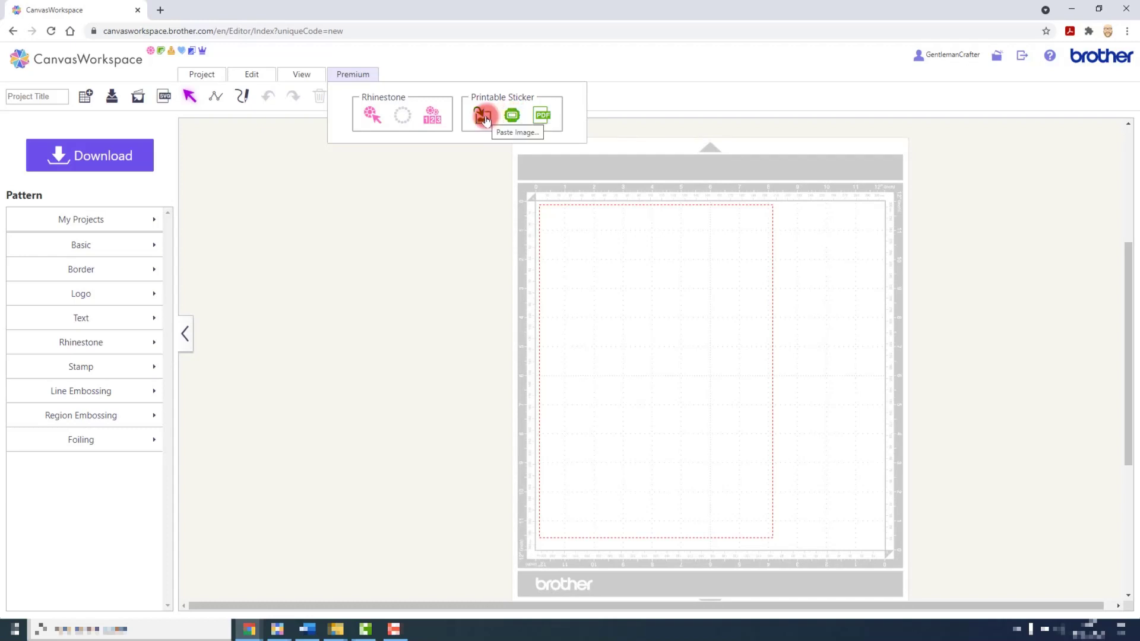
# Step: Paste the image clipart-3418189.png onto the A4 sheet
pyautogui.click(484, 116)
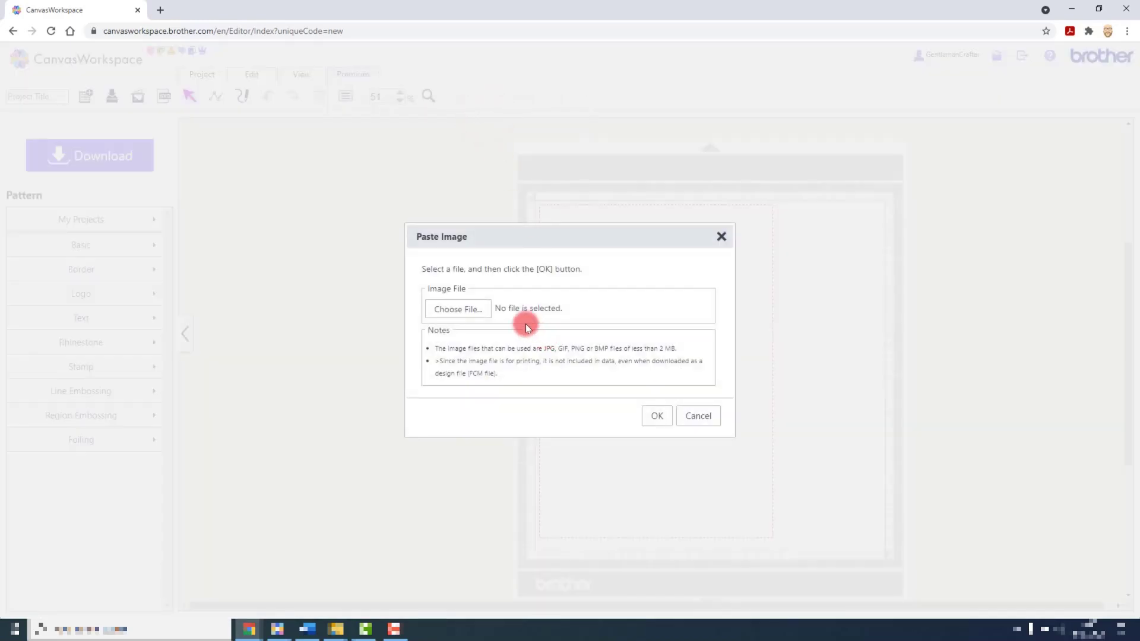
pyautogui.click(480, 308)
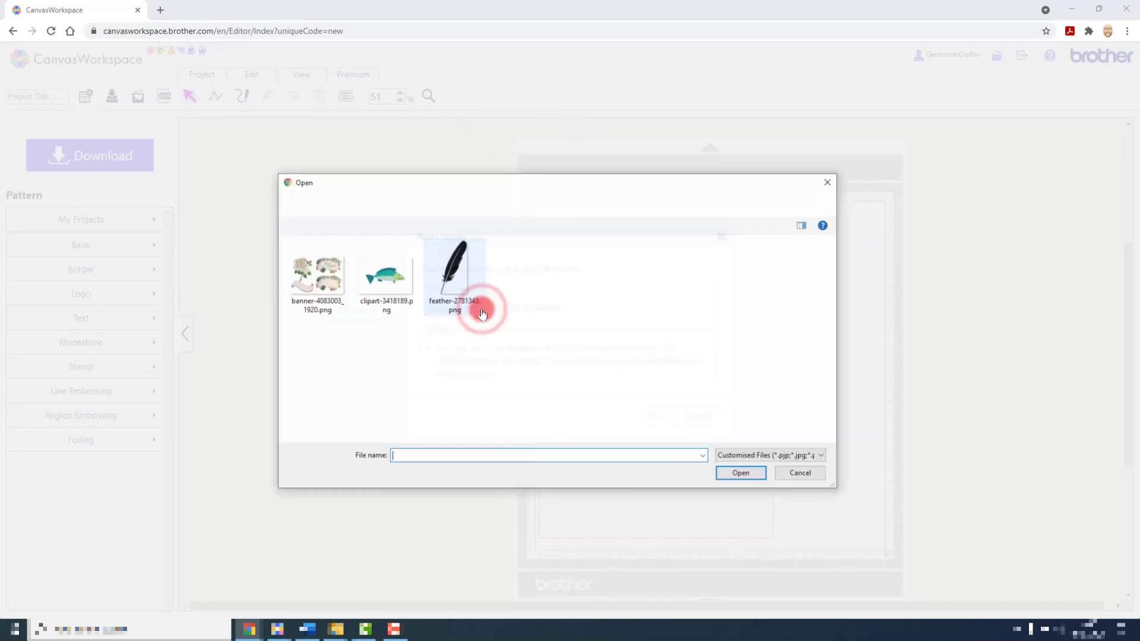
pyautogui.click(397, 295)
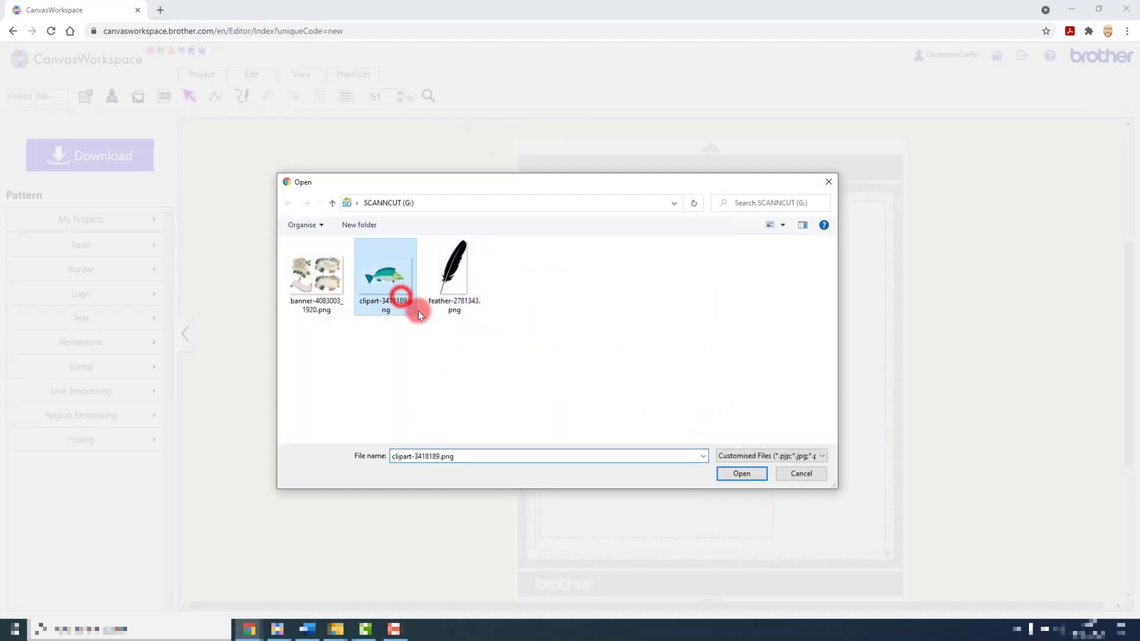
pyautogui.click(725, 474)
pyautogui.click(656, 415)
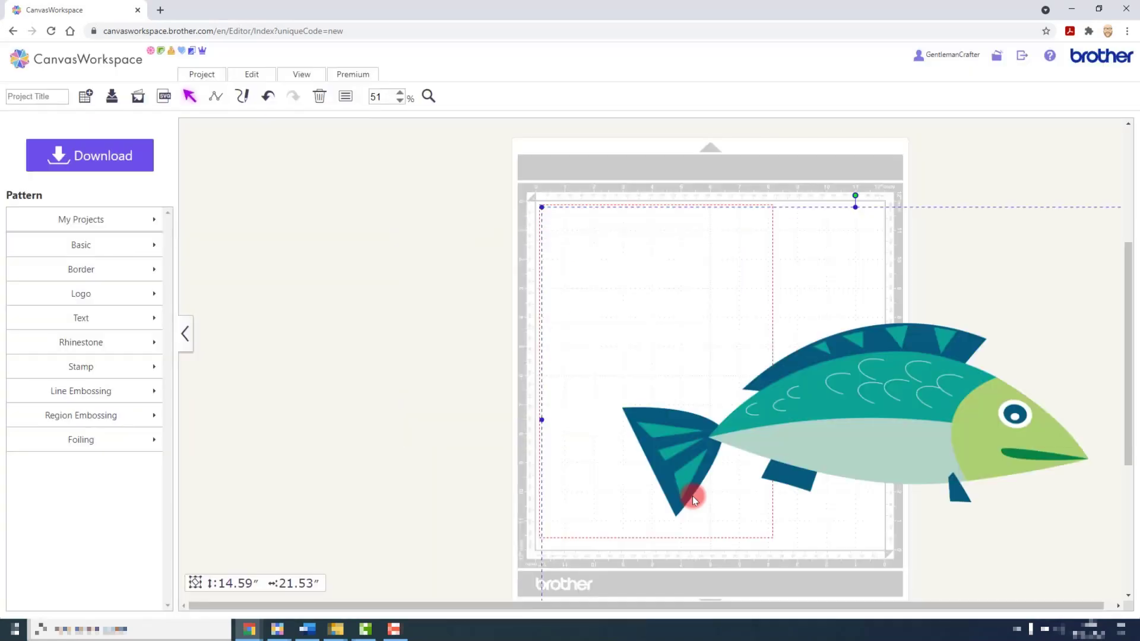
# Step: Resize the fish to about 2.56 × 3.78 inches and move it lower on the sheet
pyautogui.moveTo(542, 206); pyautogui.dragTo(938, 475)
pyautogui.moveTo(1055, 547); pyautogui.dragTo(663, 282)
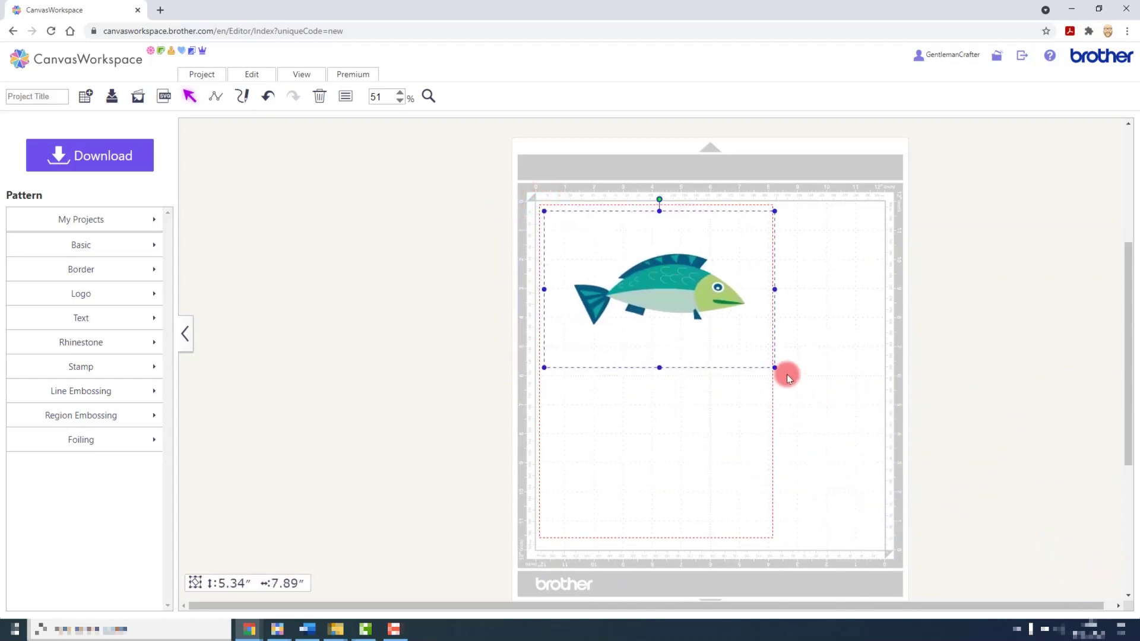
pyautogui.moveTo(775, 367); pyautogui.dragTo(743, 528)
pyautogui.click(690, 302)
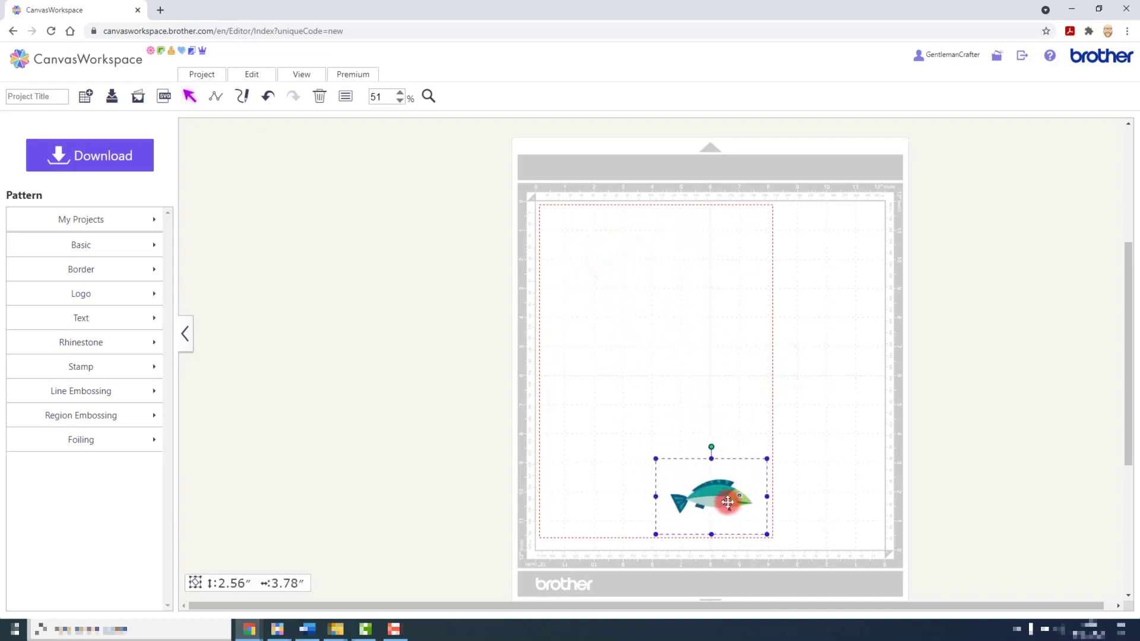
pyautogui.click(696, 394)
pyautogui.click(354, 74)
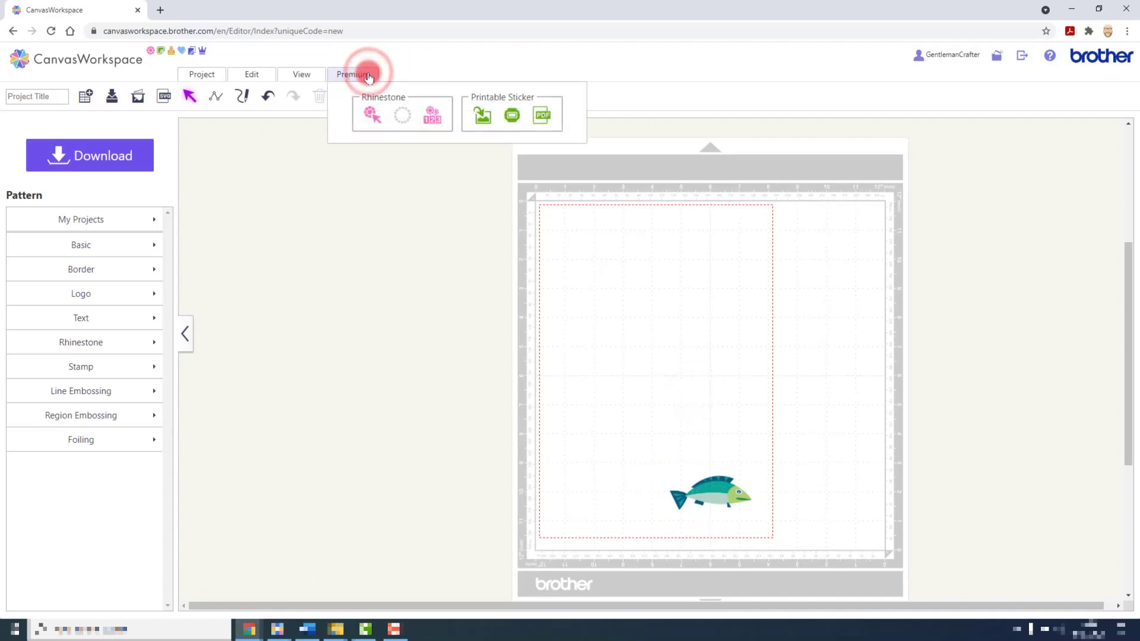
# Step: In the Printable Sticker Wizard, pick the Hand Made frame and replace the sample name with a new name
pyautogui.click(511, 116)
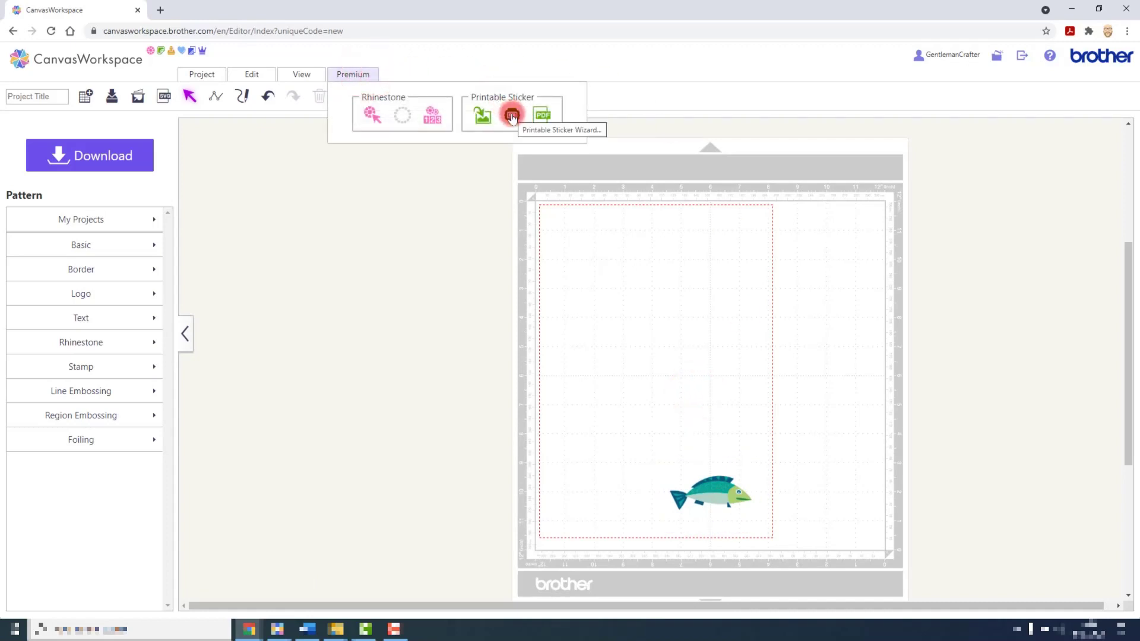
pyautogui.click(512, 116)
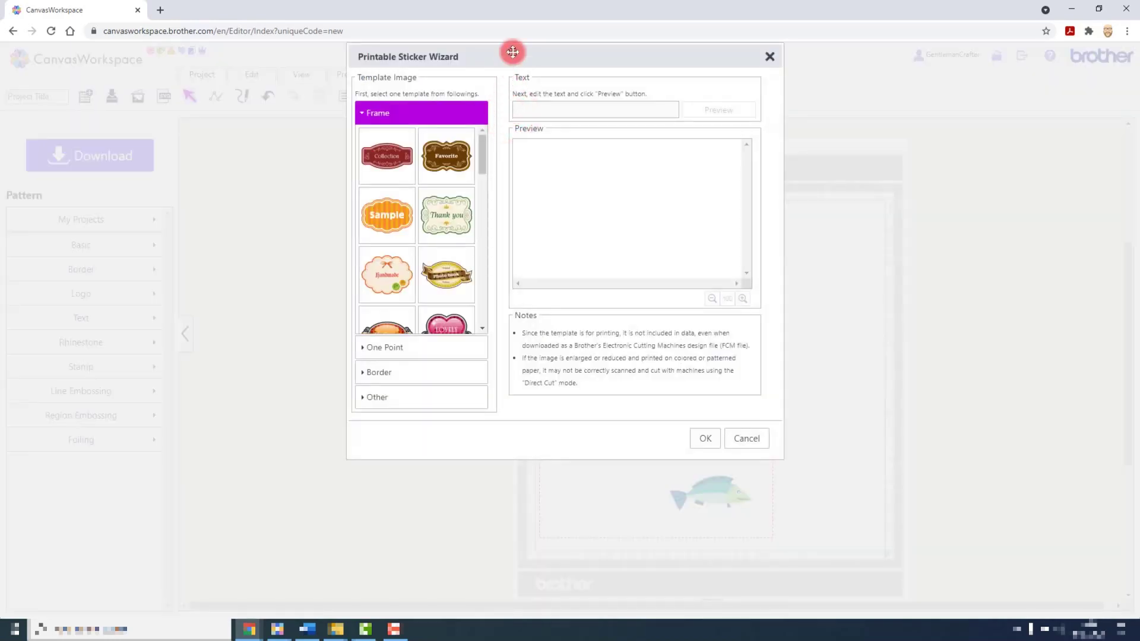
pyautogui.moveTo(513, 56); pyautogui.dragTo(532, 132)
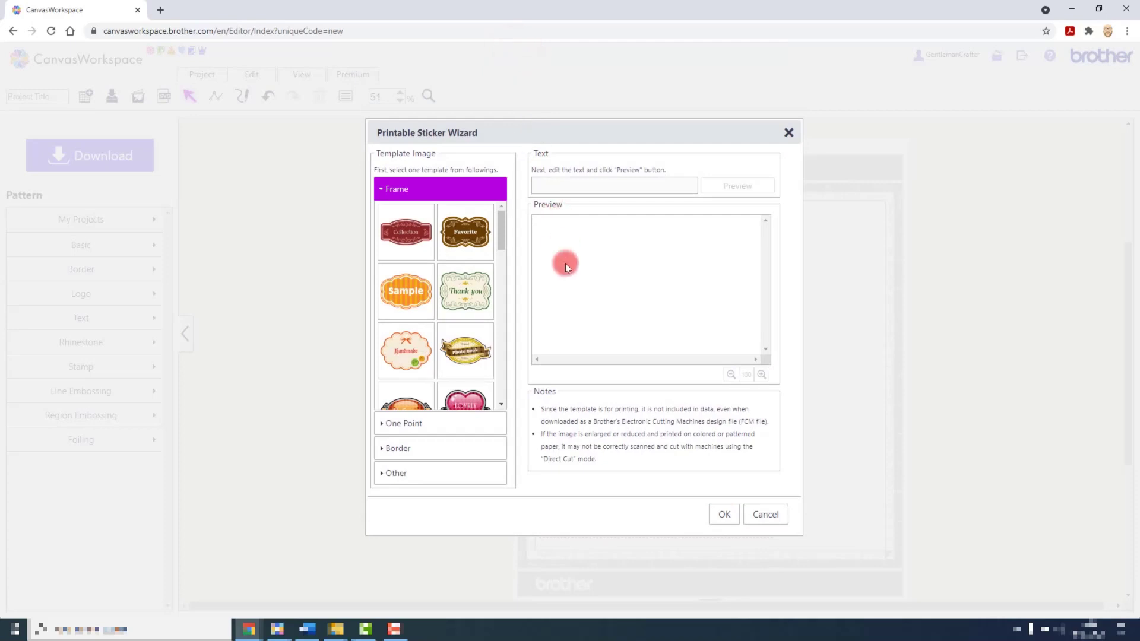
pyautogui.scroll(-10, 477, 267)
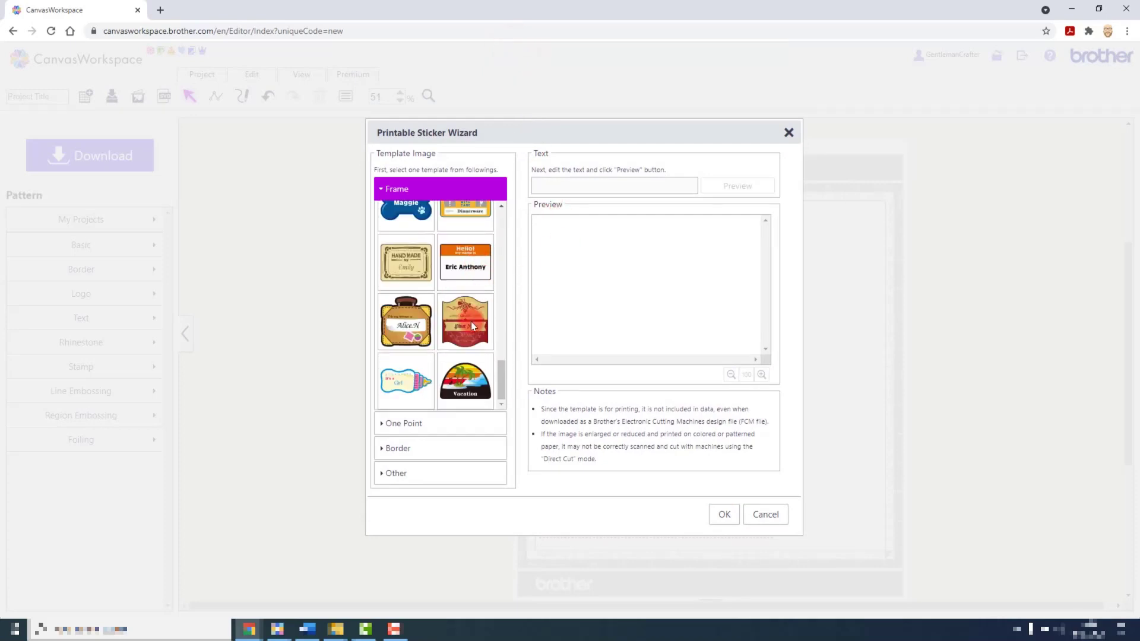
pyautogui.click(419, 270)
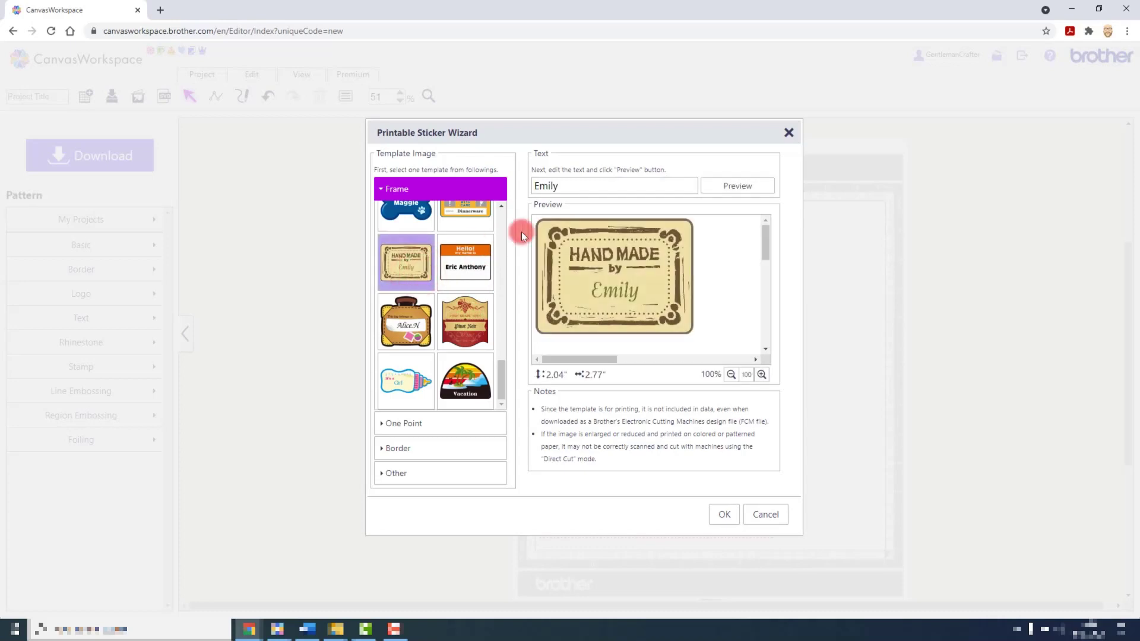
pyautogui.doubleClick(561, 185)
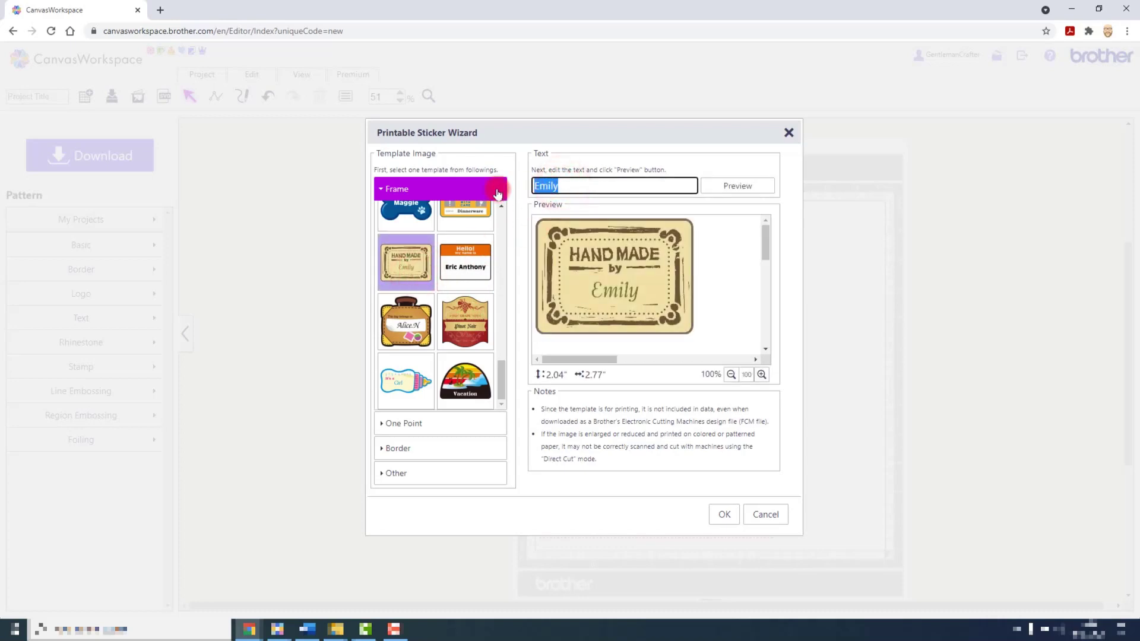
pyautogui.write('John')
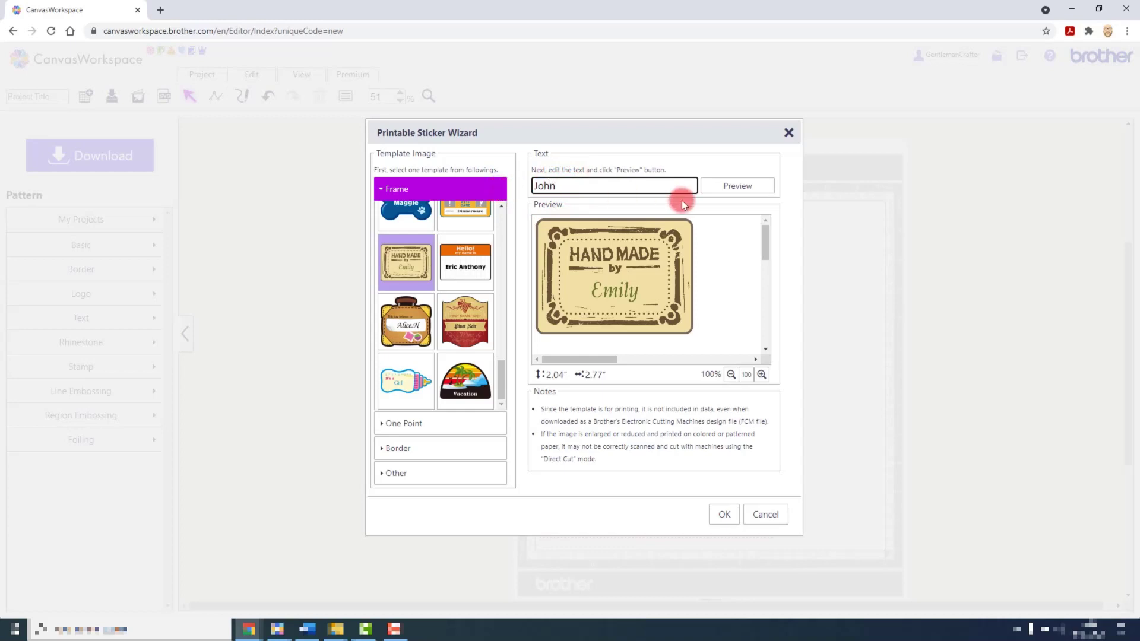
pyautogui.click(719, 186)
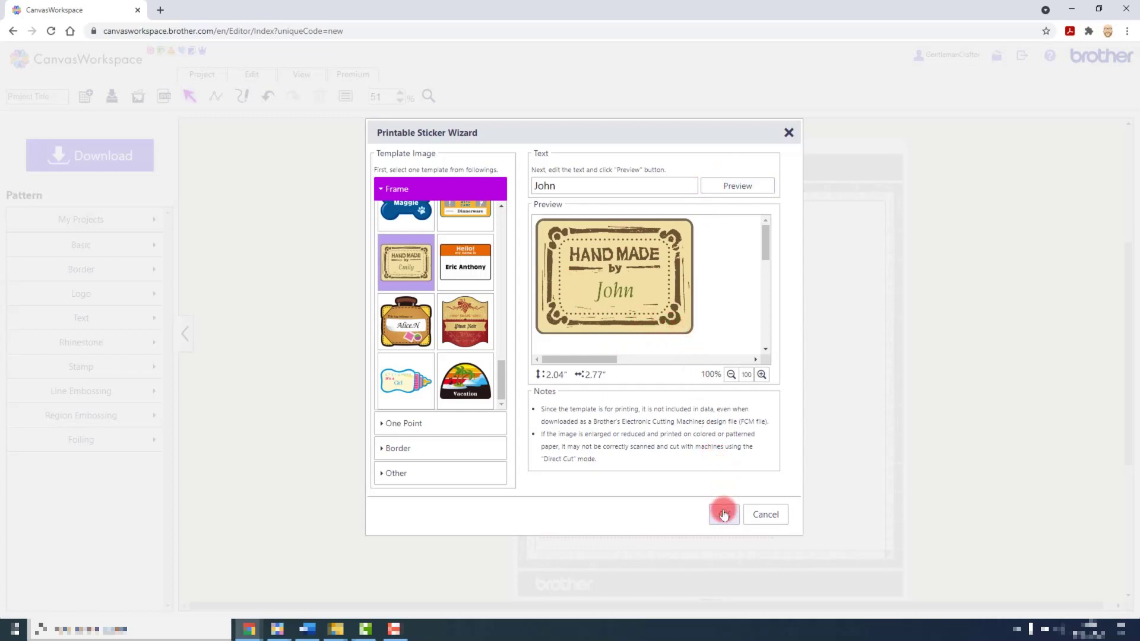
# Step: Place the 2.04 × 2.77 in Hand Made sticker and move the fish up beside it
pyautogui.click(723, 514)
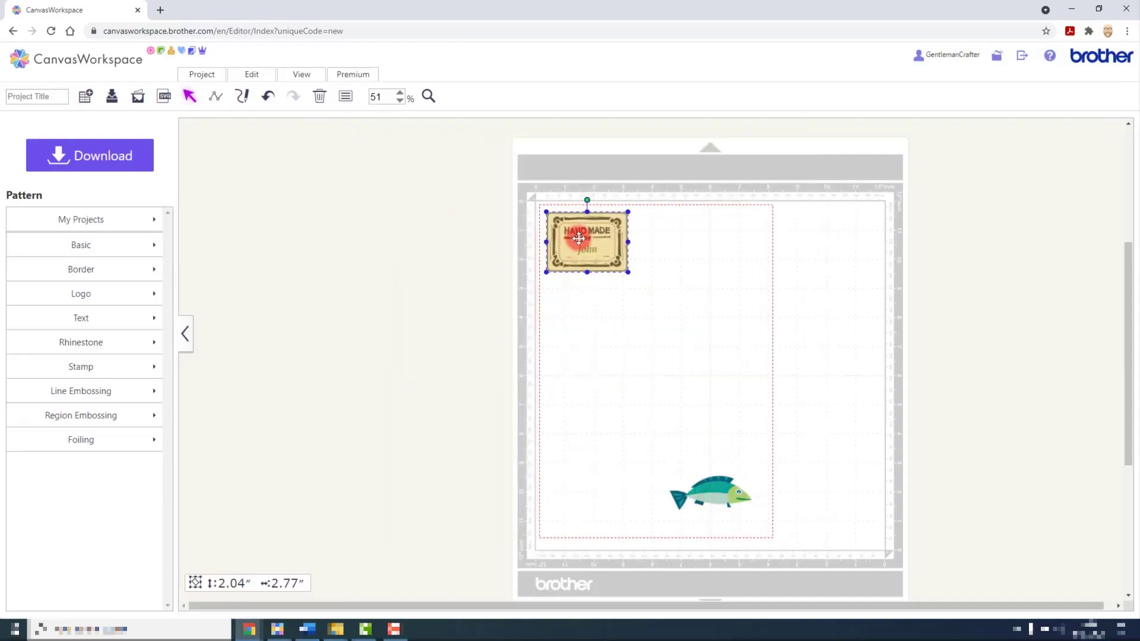
pyautogui.moveTo(692, 490); pyautogui.dragTo(683, 224)
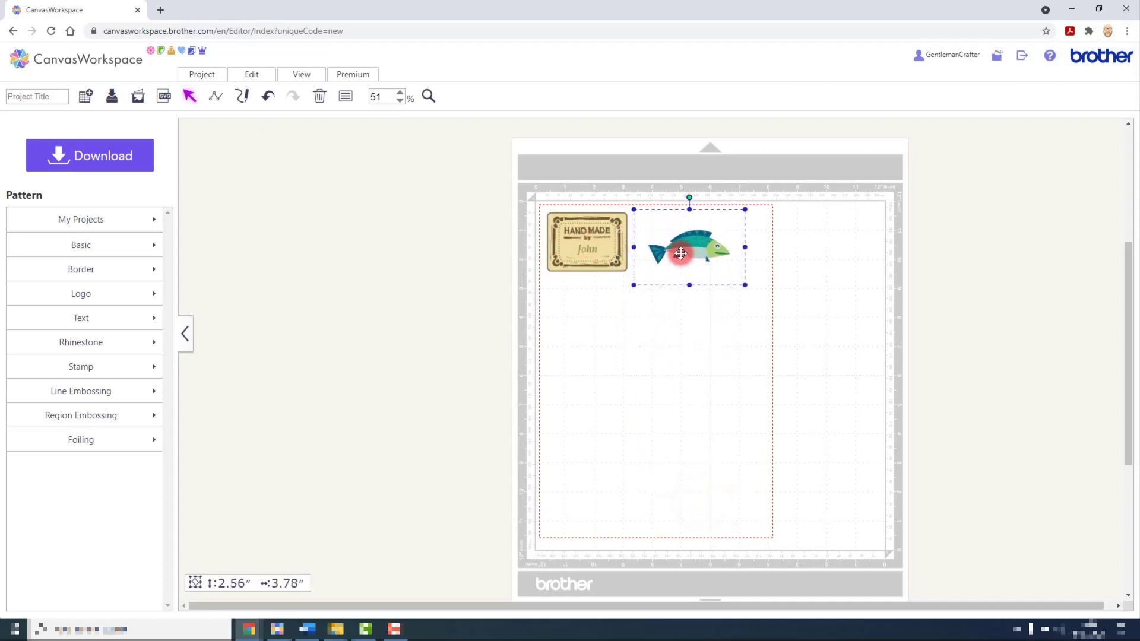
pyautogui.click(681, 323)
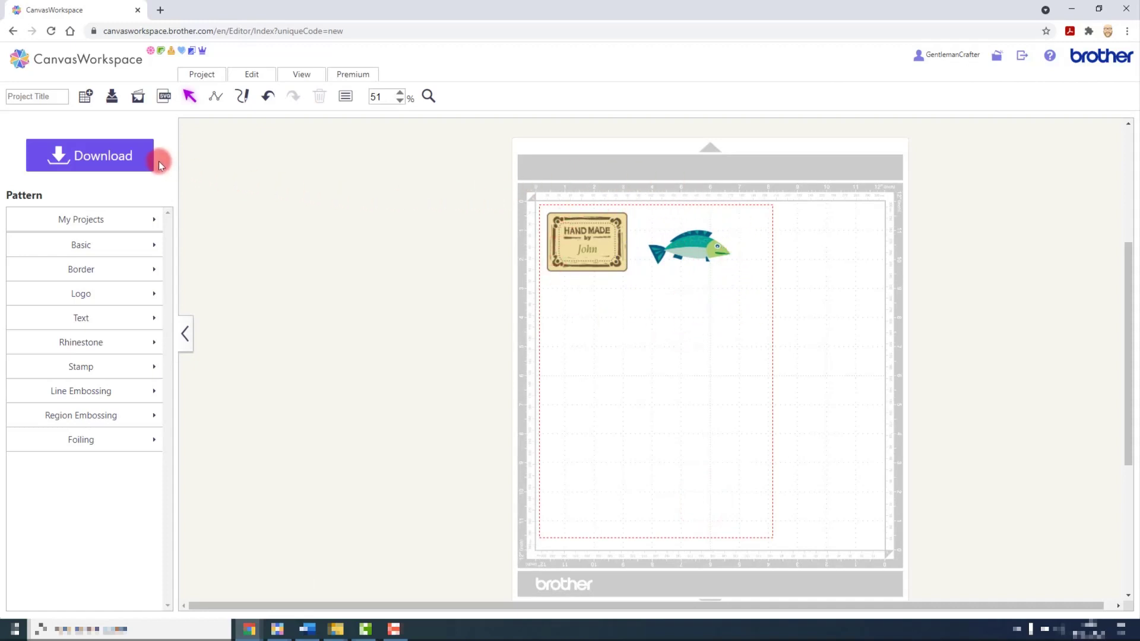
# Step: Attempt a cutting-data download, dismiss the Err501 no-cut-shapes error, and return to Premium tools
pyautogui.click(137, 164)
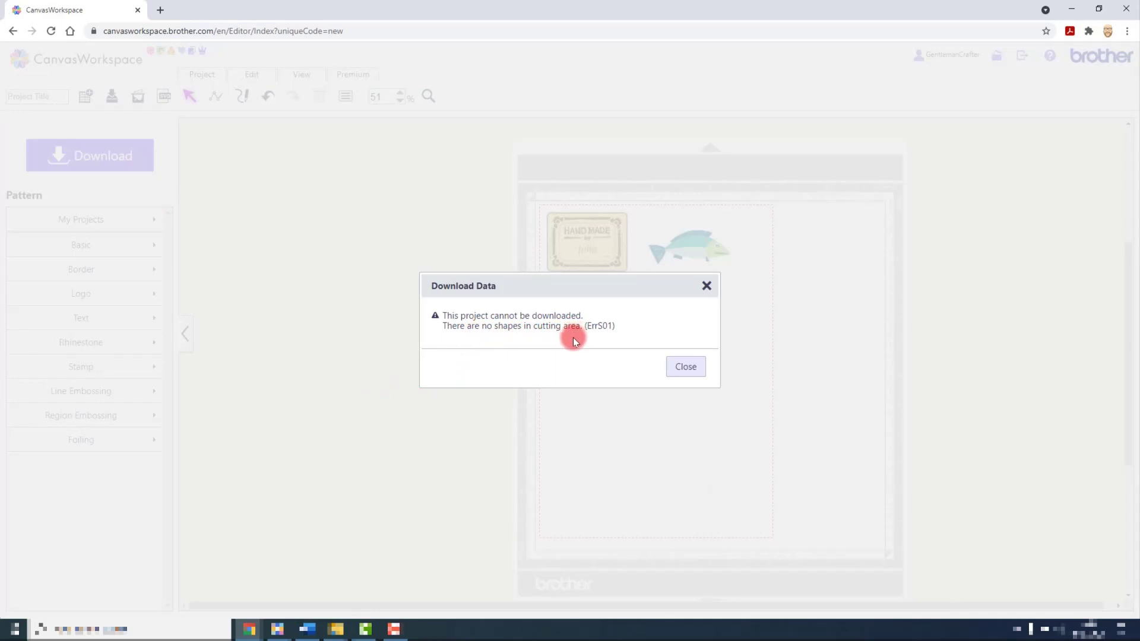
pyautogui.click(694, 365)
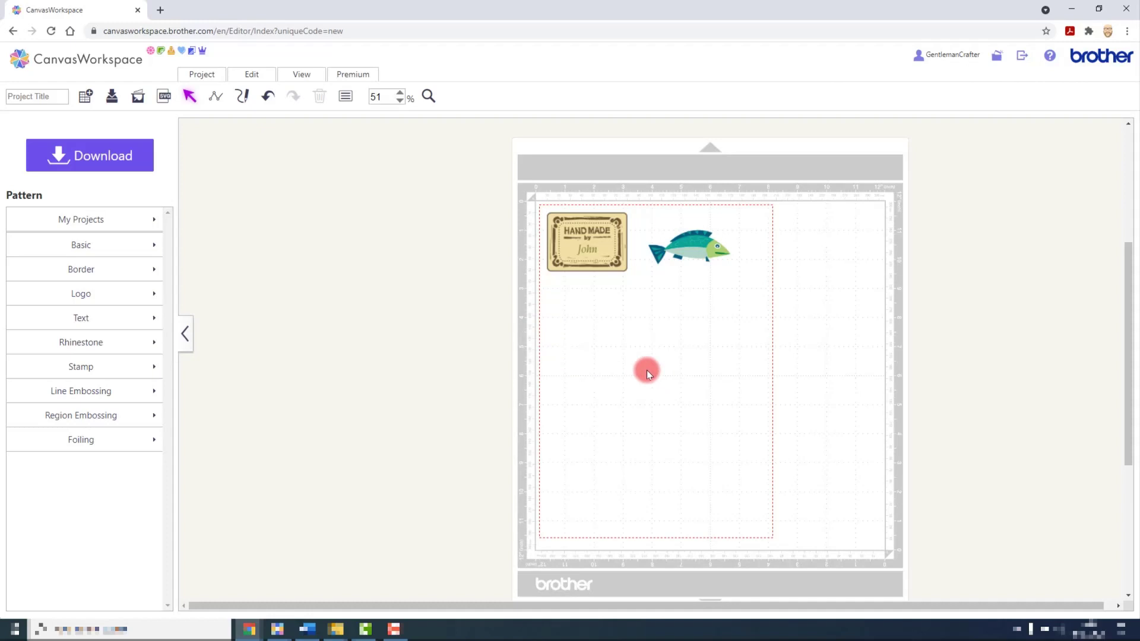
pyautogui.click(355, 74)
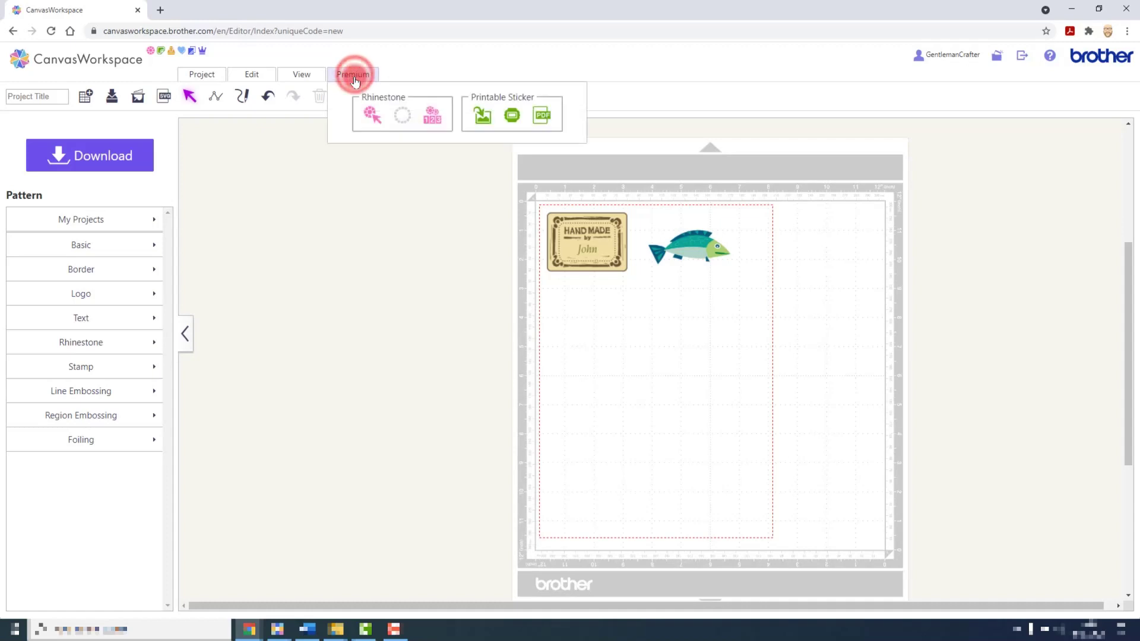
# Step: Download the print PDF and save it as Sticker_Sheet.pdf on the SCANNCUT (G:) drive
pyautogui.click(541, 117)
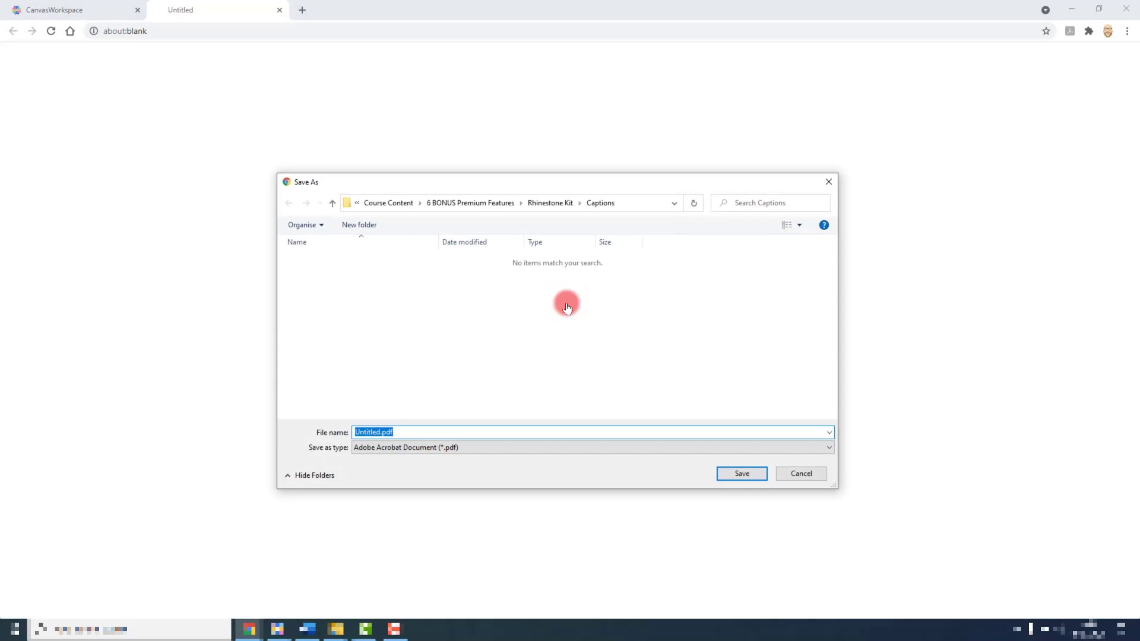
pyautogui.click(357, 207)
pyautogui.click(379, 337)
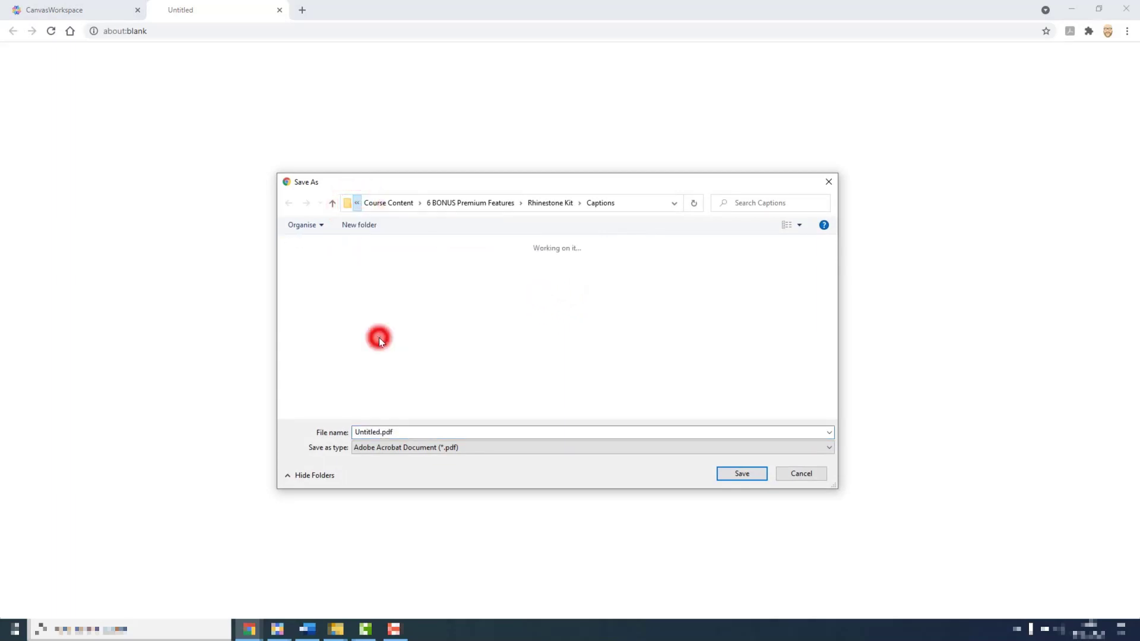
pyautogui.doubleClick(405, 435)
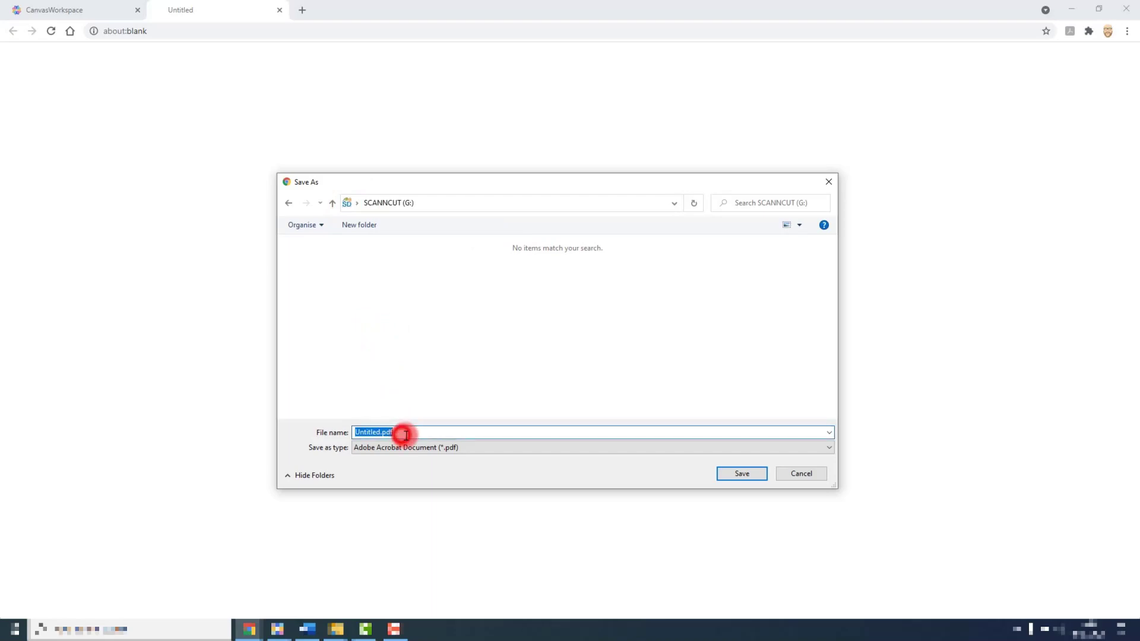
pyautogui.press('Home')
pyautogui.press('Delete')
pyautogui.press('Delete')
pyautogui.press('Delete')
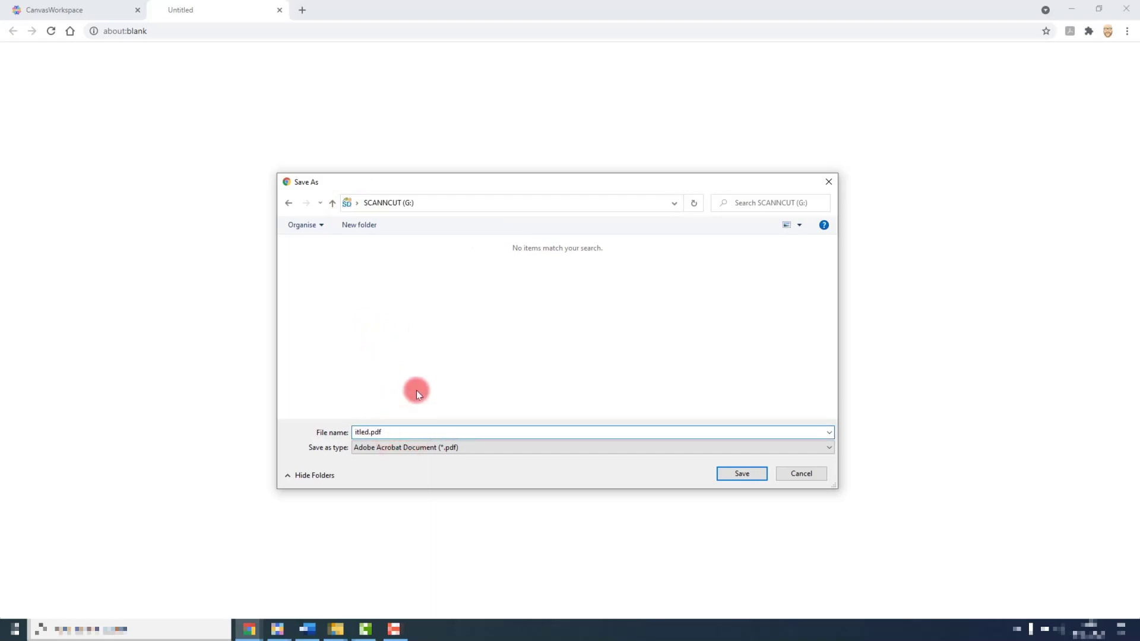
pyautogui.press('Delete')
pyautogui.press('Delete')
pyautogui.press('Delete')
pyautogui.press('Delete')
pyautogui.press('Delete')
pyautogui.write('Sticker_Sheet')
pyautogui.click(746, 475)
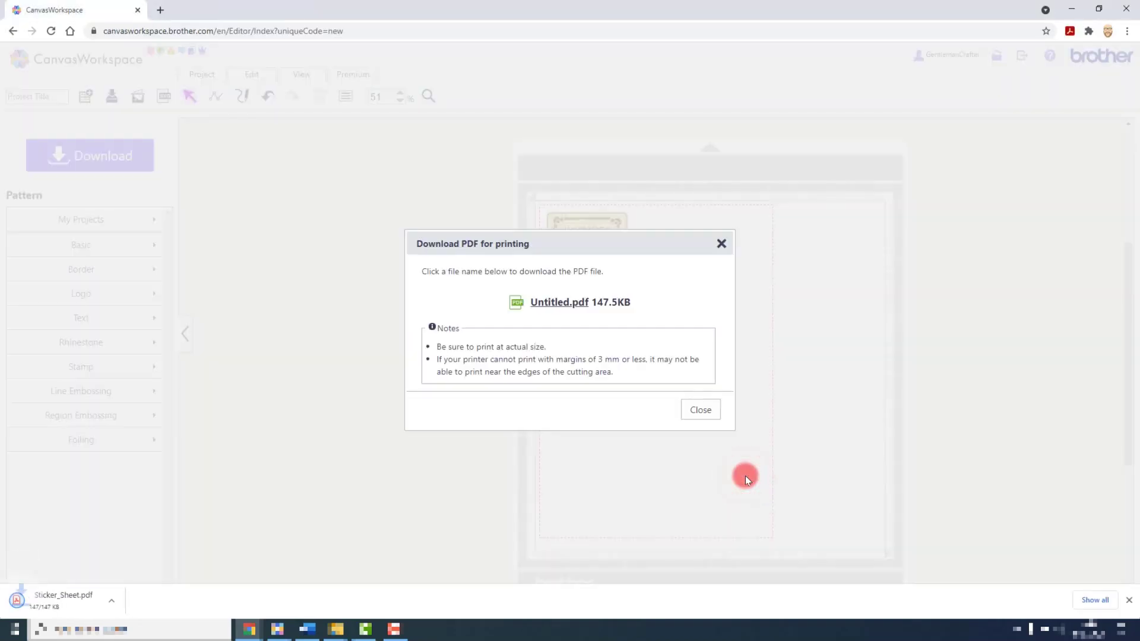
pyautogui.click(704, 412)
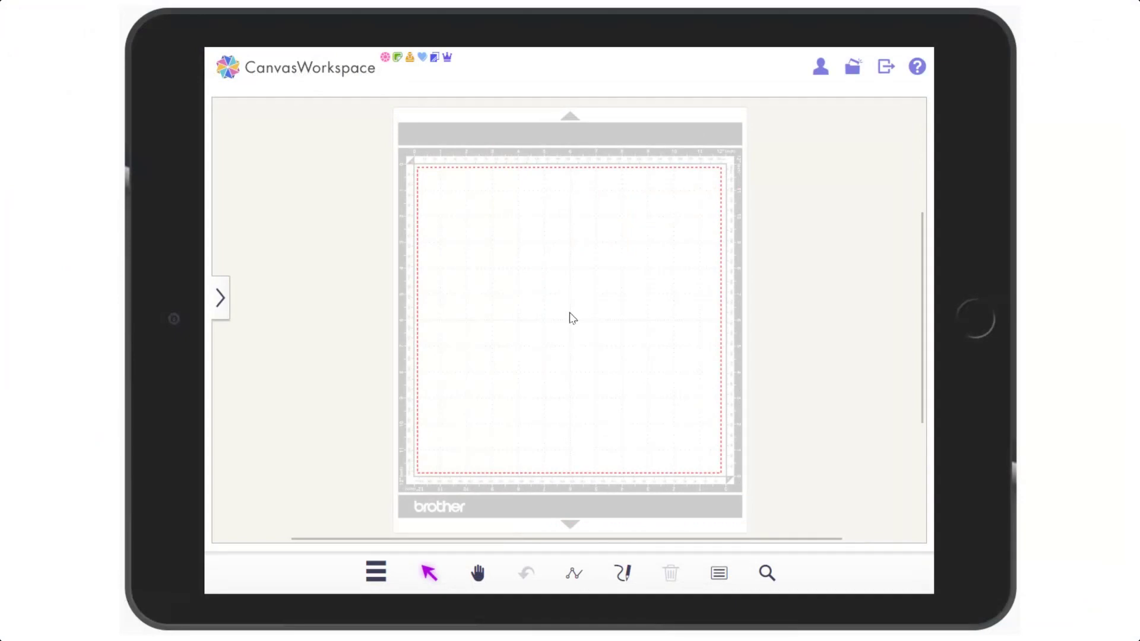
# Step: In the tablet edition, start the Printable Sticker Wizard from the Premium menu
pyautogui.click(569, 313)
pyautogui.click(377, 572)
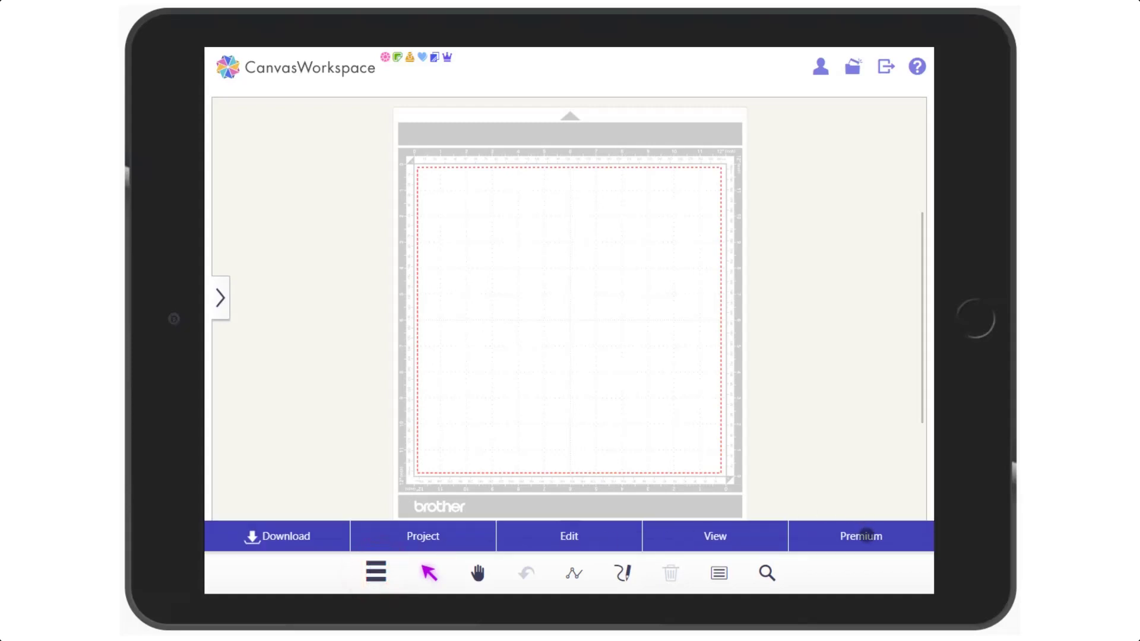
pyautogui.click(865, 536)
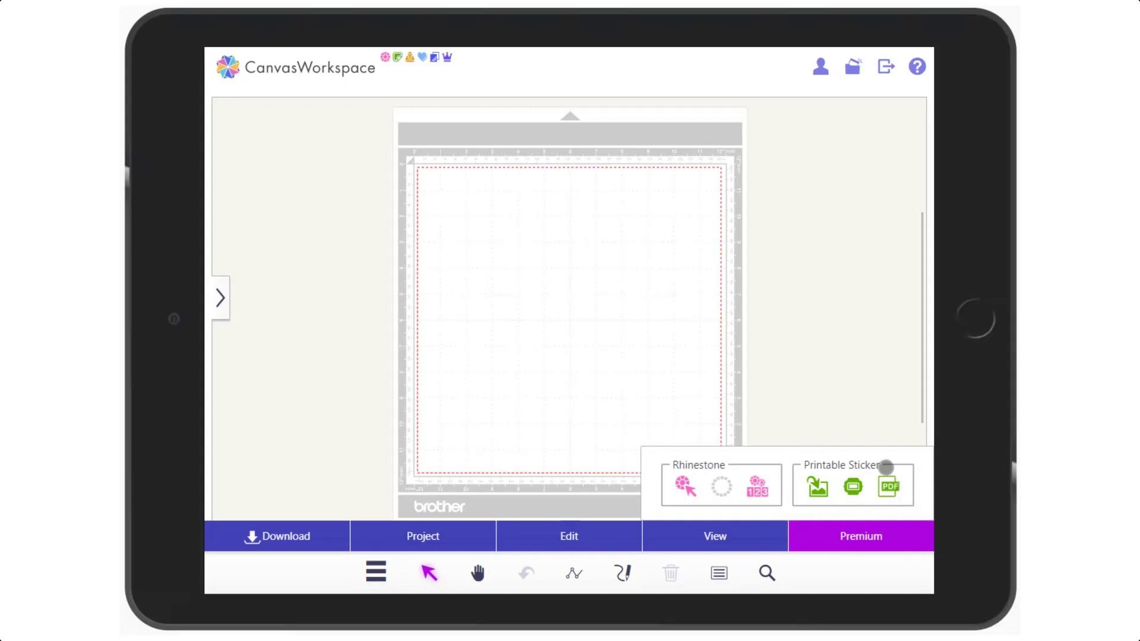
pyautogui.click(854, 487)
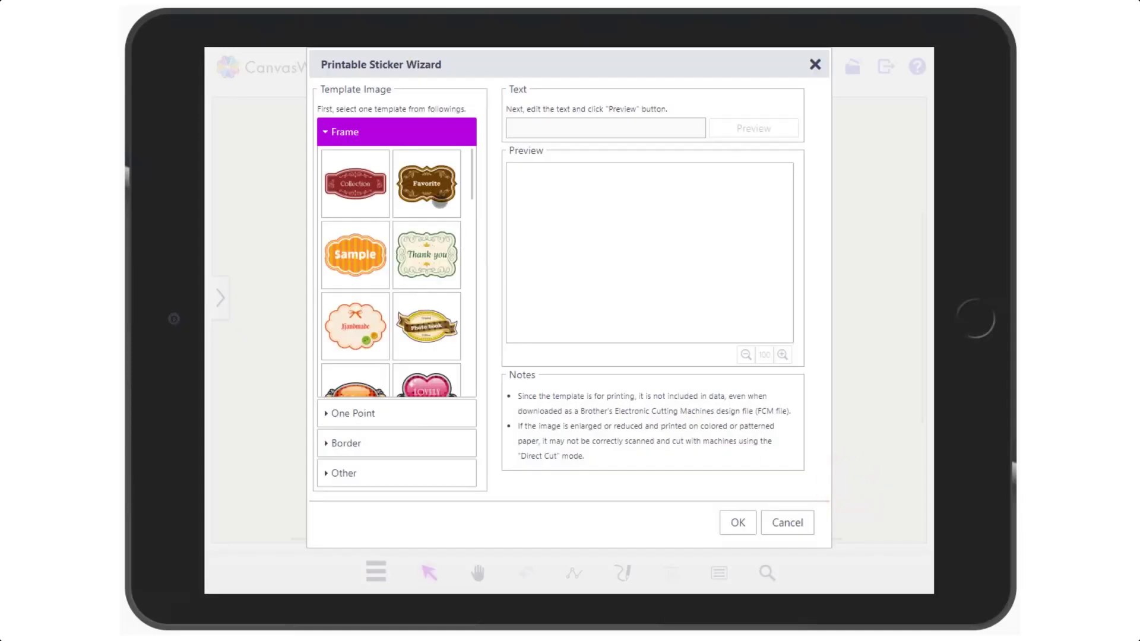
# Step: Place a brown Favorite frame sticker reading 'Cookies' (2.17 × 3.62 in) on the mat
pyautogui.click(439, 199)
pyautogui.click(561, 129)
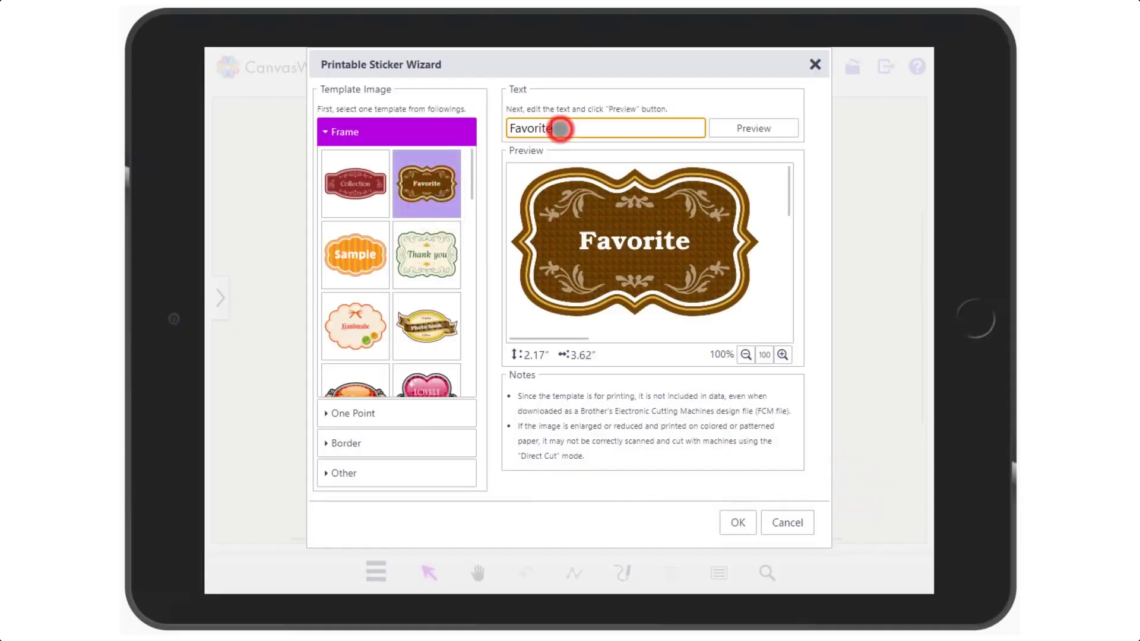
pyautogui.hotkey('ctrl', 'a')
pyautogui.write('C')
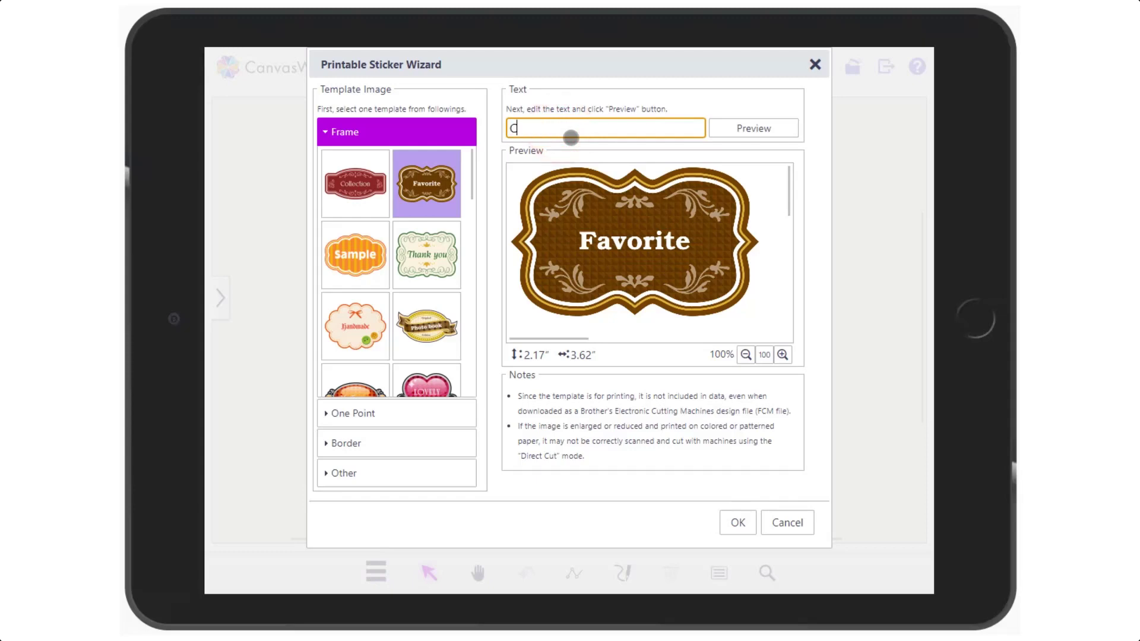
pyautogui.write('ookies')
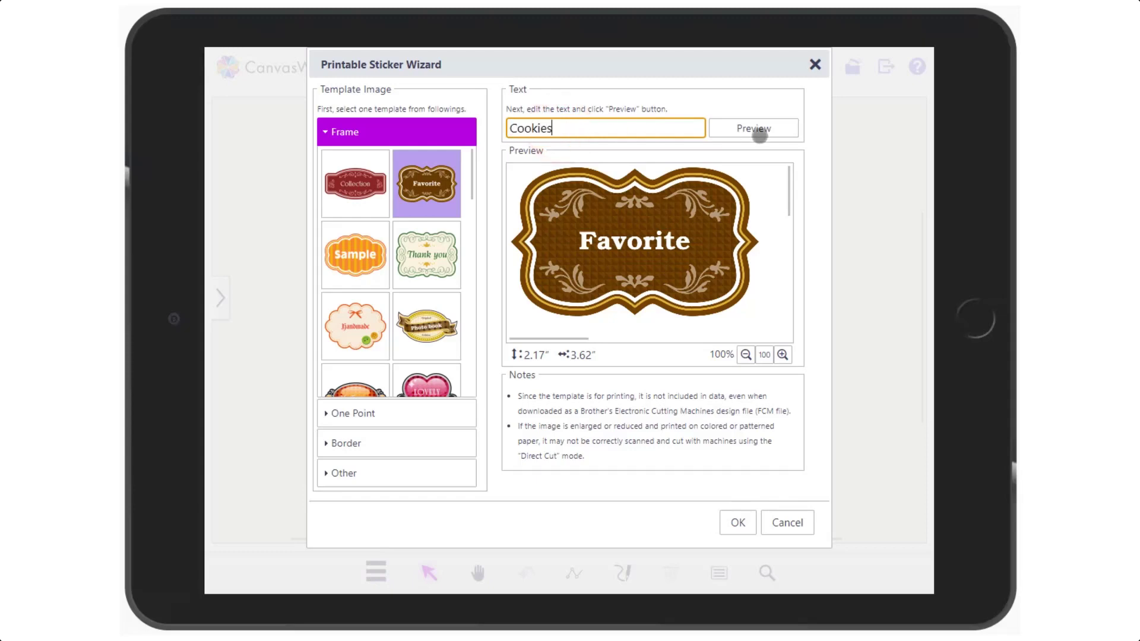
pyautogui.click(753, 128)
pyautogui.click(740, 523)
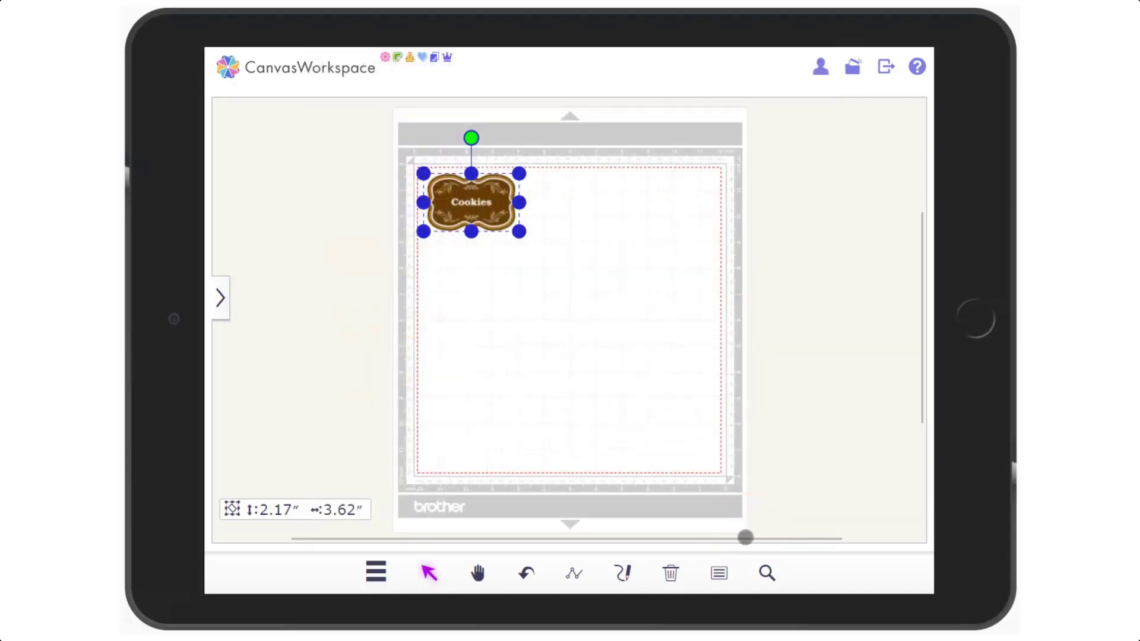
# Step: Generate the Cookies sheet's printable PDF, Untitled.pdf, from Premium and close the download window
pyautogui.click(378, 572)
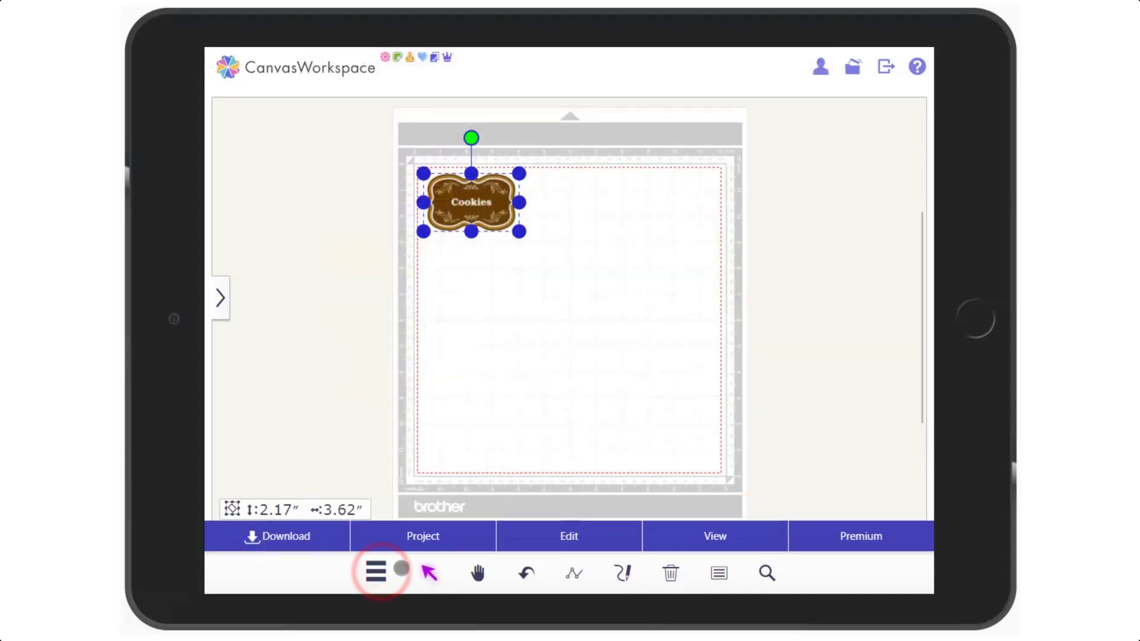
pyautogui.click(861, 540)
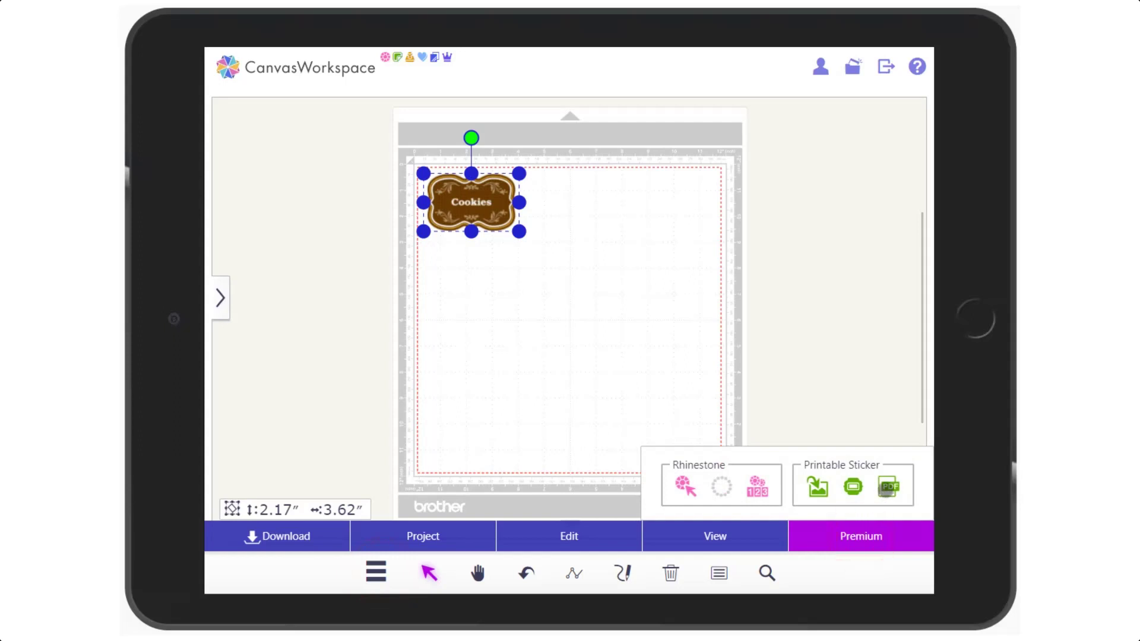
pyautogui.click(885, 488)
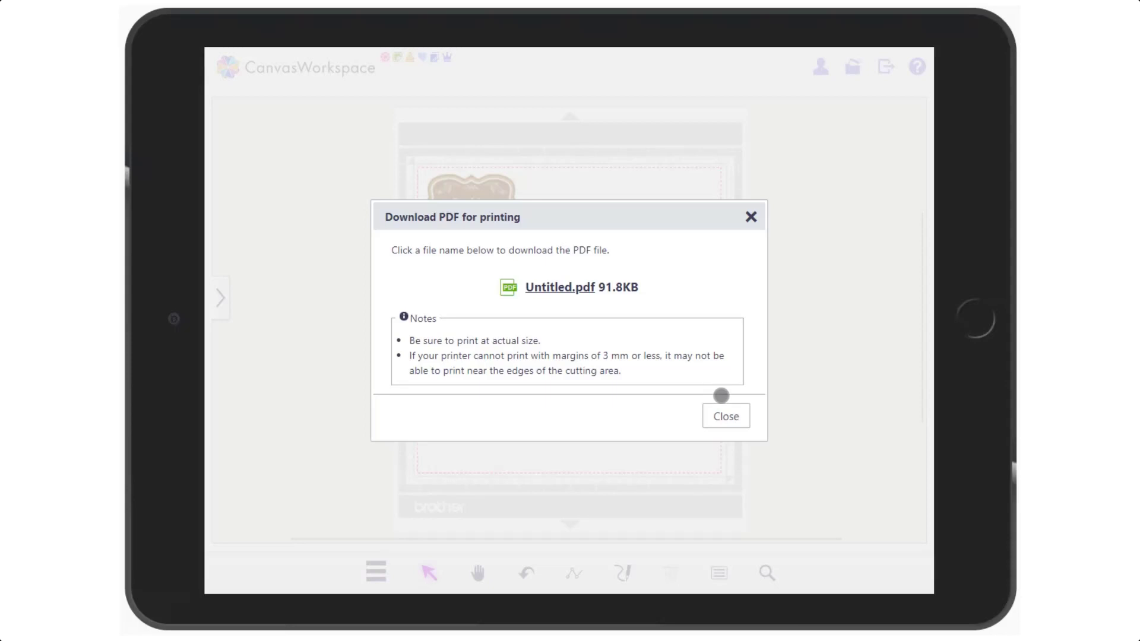
pyautogui.click(734, 417)
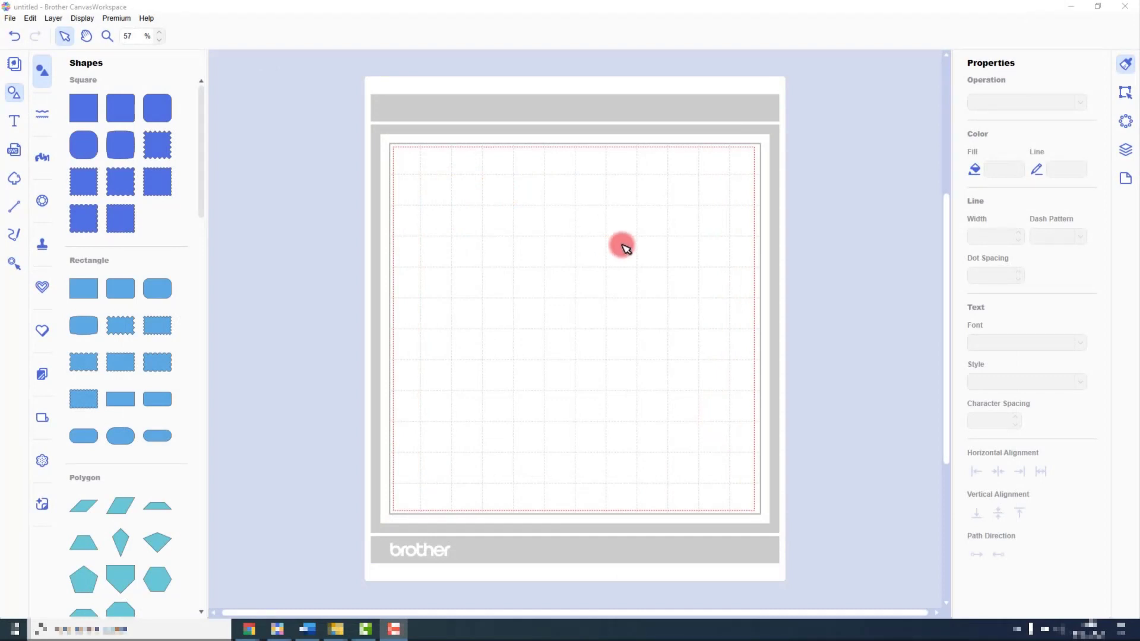
# Step: Start a printable sticker from the CELEBRATE! cloud template and change its text to 'Party Time!'
pyautogui.click(126, 19)
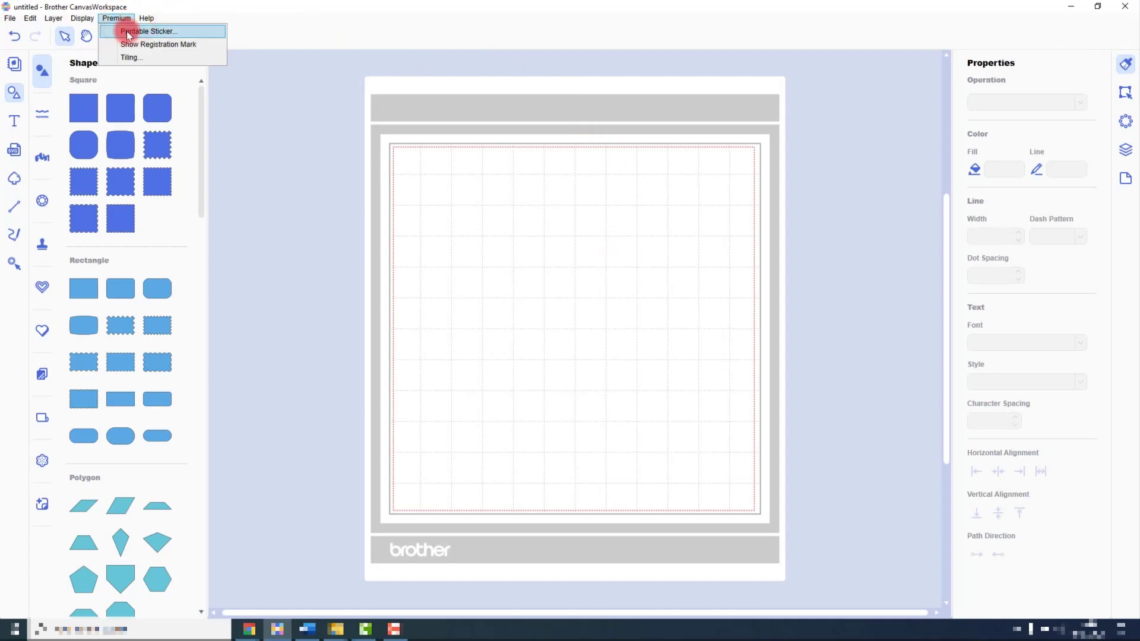
pyautogui.click(128, 33)
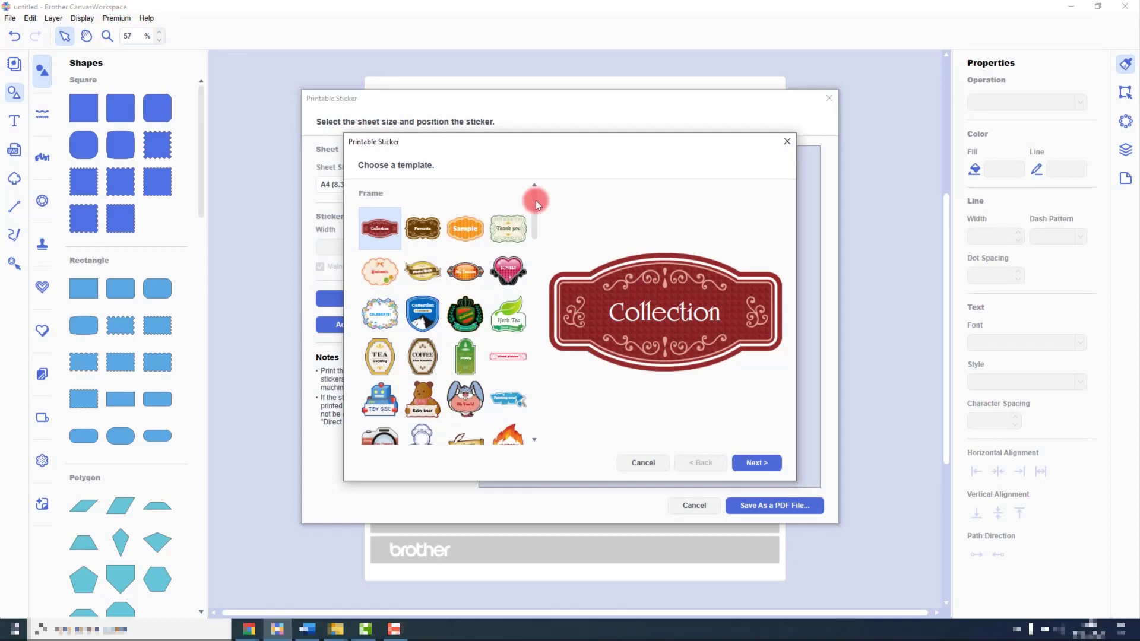
pyautogui.click(381, 315)
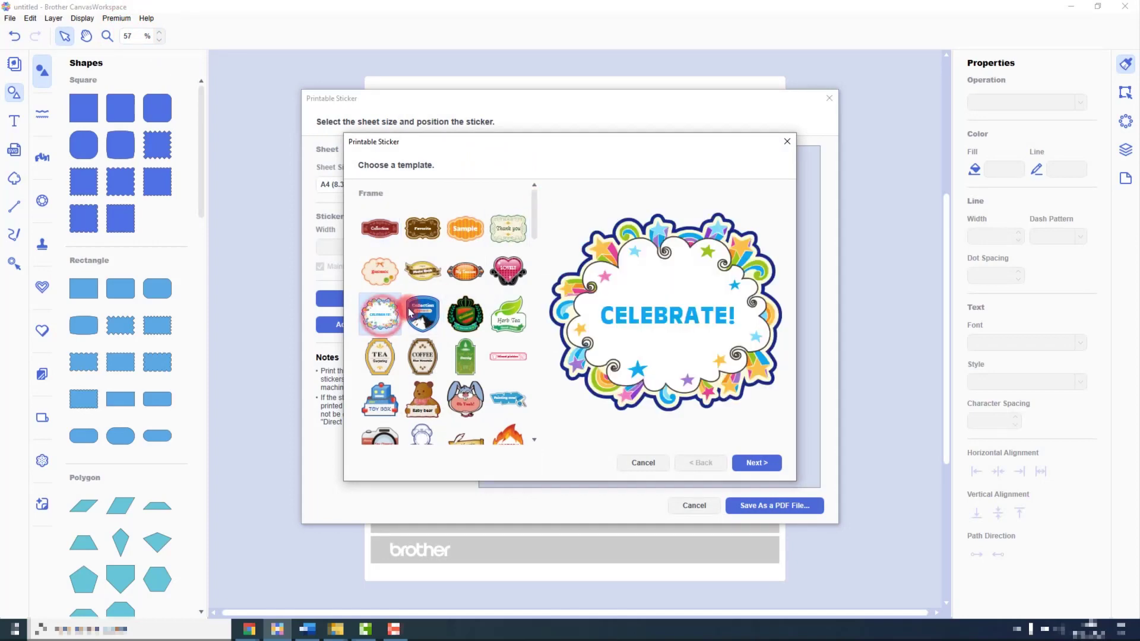
pyautogui.click(771, 463)
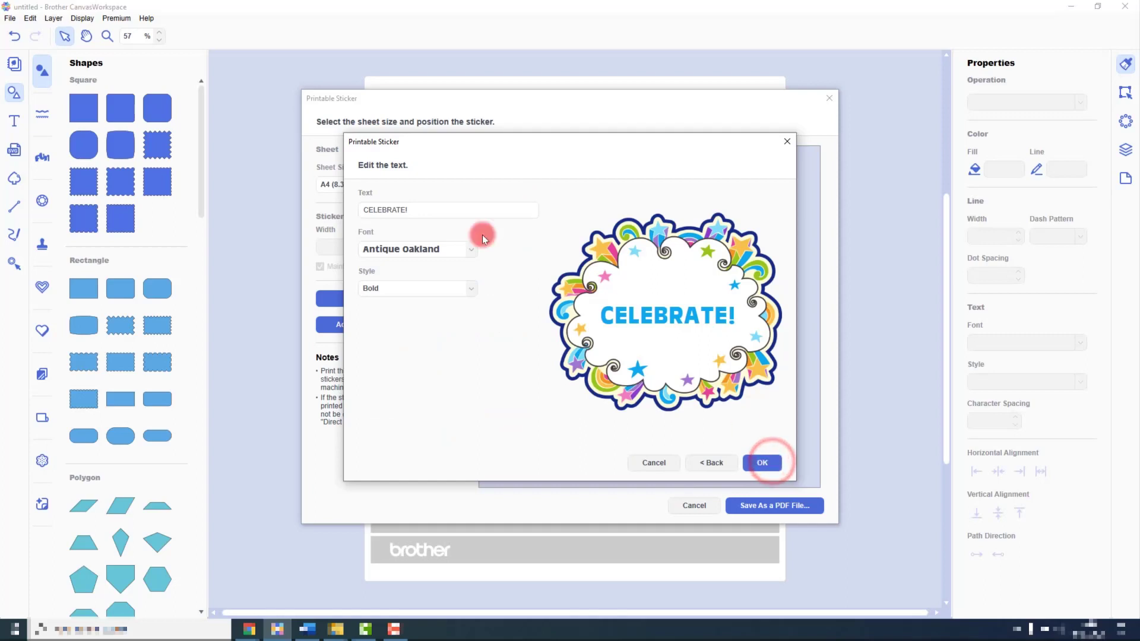
pyautogui.click(415, 208)
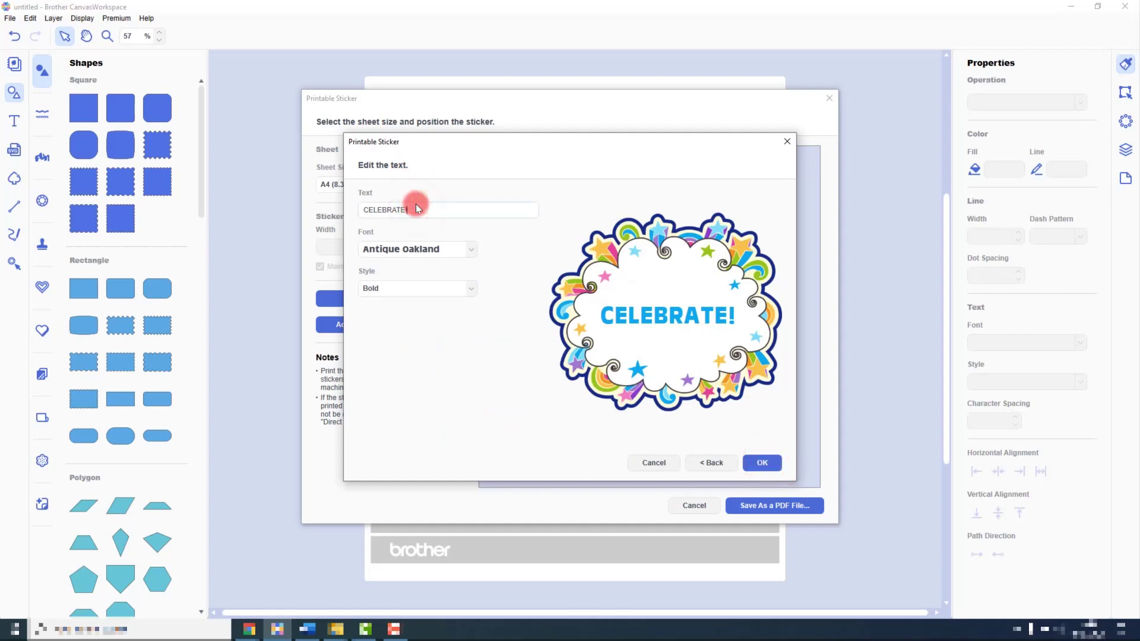
pyautogui.doubleClick(416, 208)
pyautogui.write('Pary')
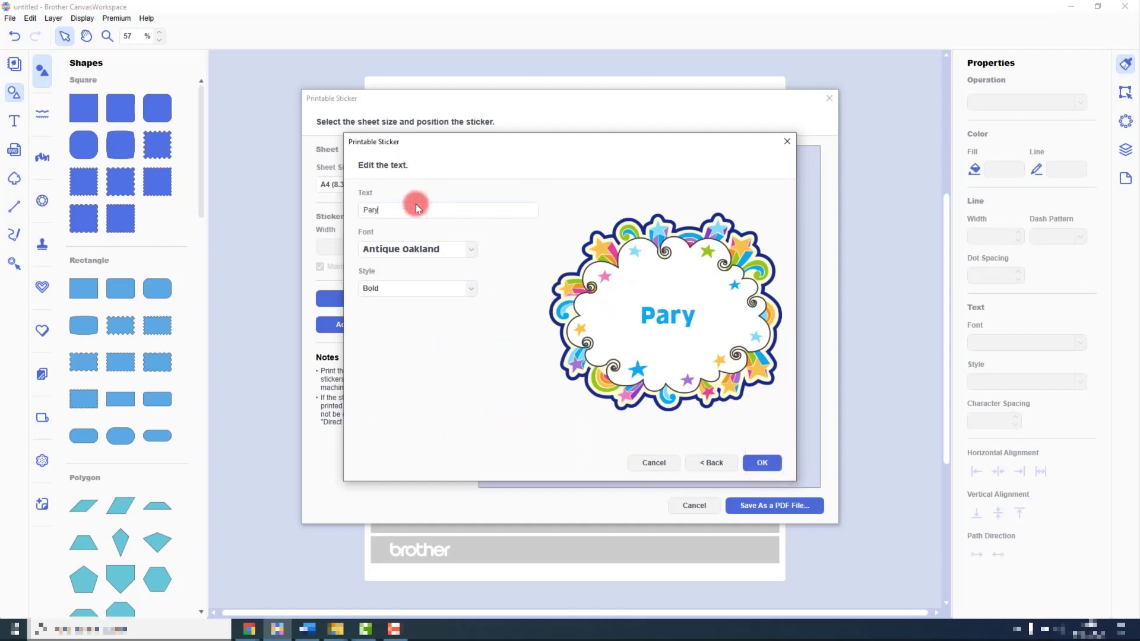
pyautogui.press('BackSpace')
pyautogui.write('ty Yi')
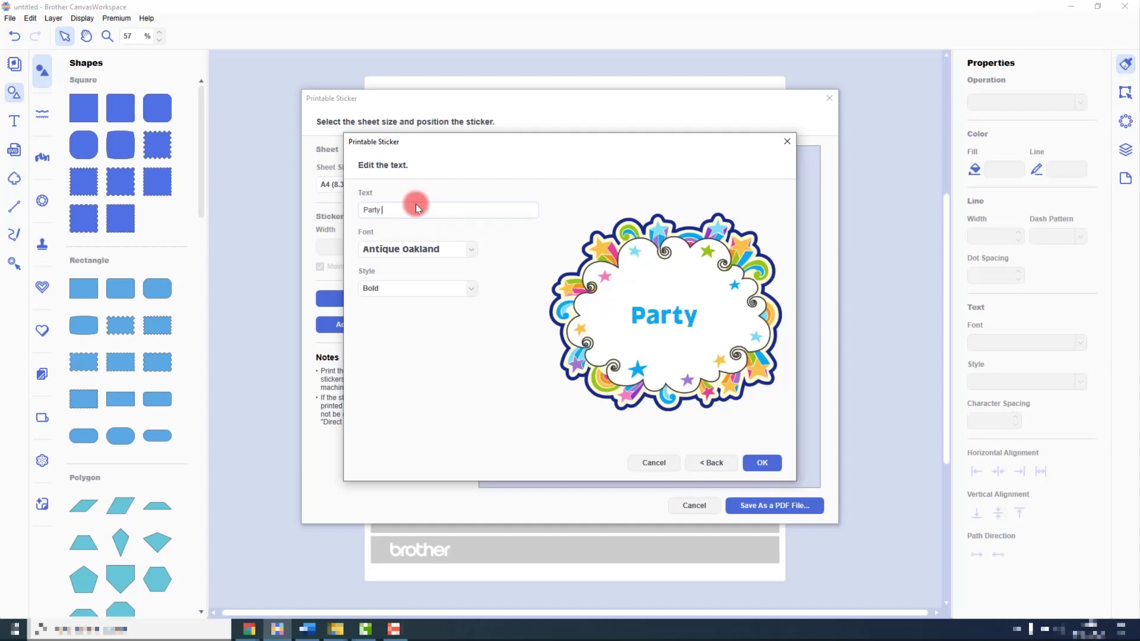
pyautogui.press('BackSpace')
pyautogui.press('BackSpace')
pyautogui.write('Time!')
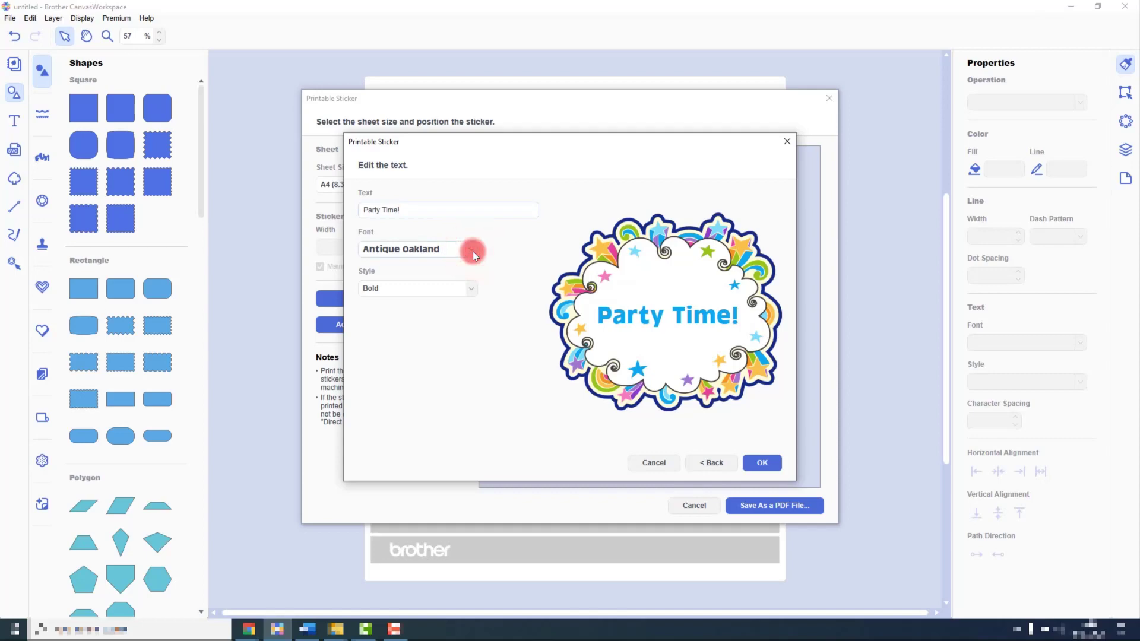
# Step: Set the sticker font to Berlin with Italic style and confirm it onto the sheet
pyautogui.click(473, 251)
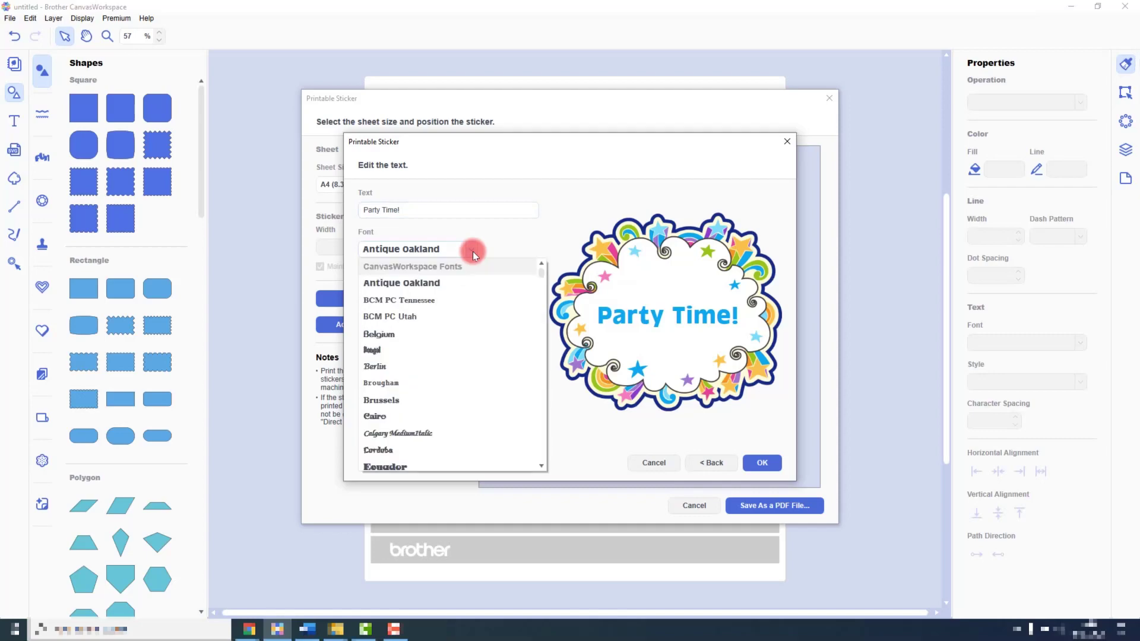
pyautogui.moveTo(473, 251); pyautogui.dragTo(447, 365)
pyautogui.click(448, 365)
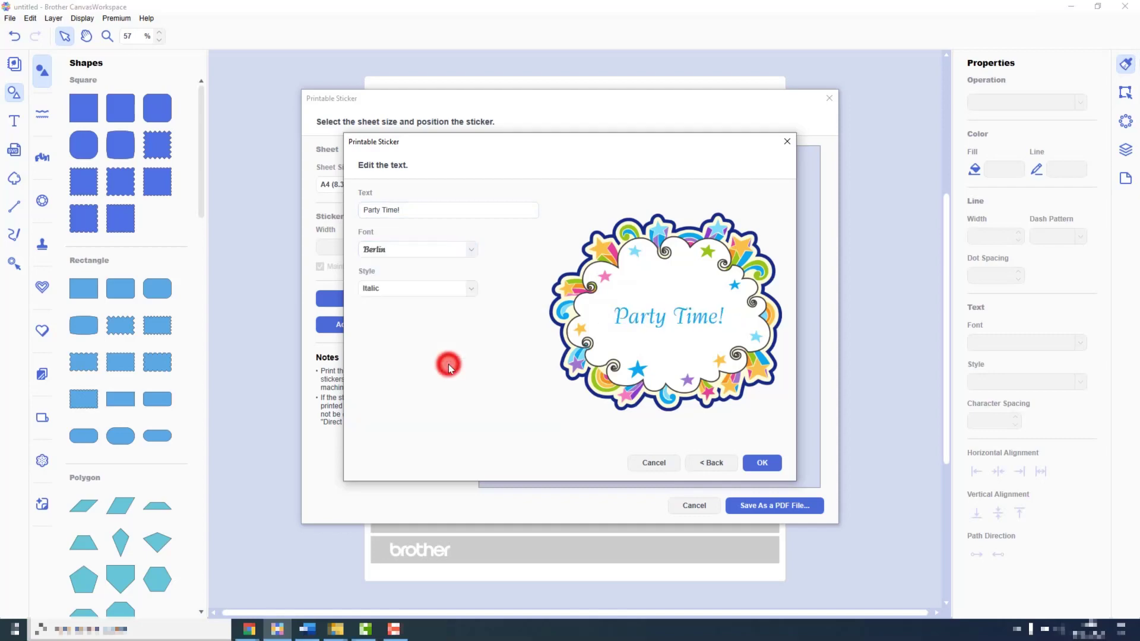
pyautogui.click(473, 290)
pyautogui.click(472, 290)
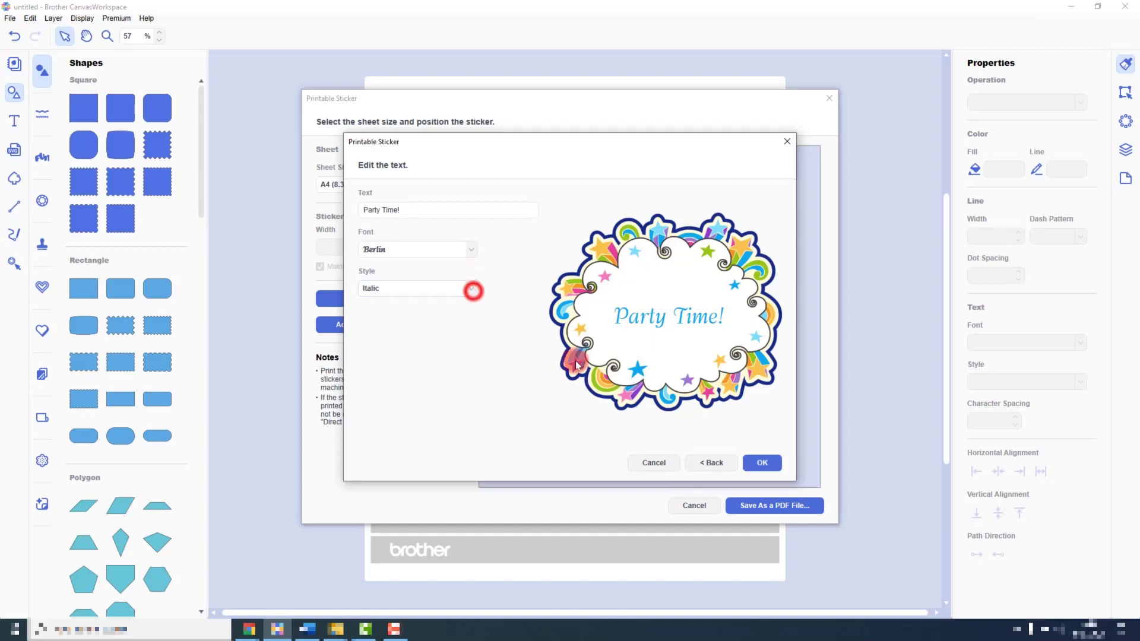
pyautogui.click(758, 464)
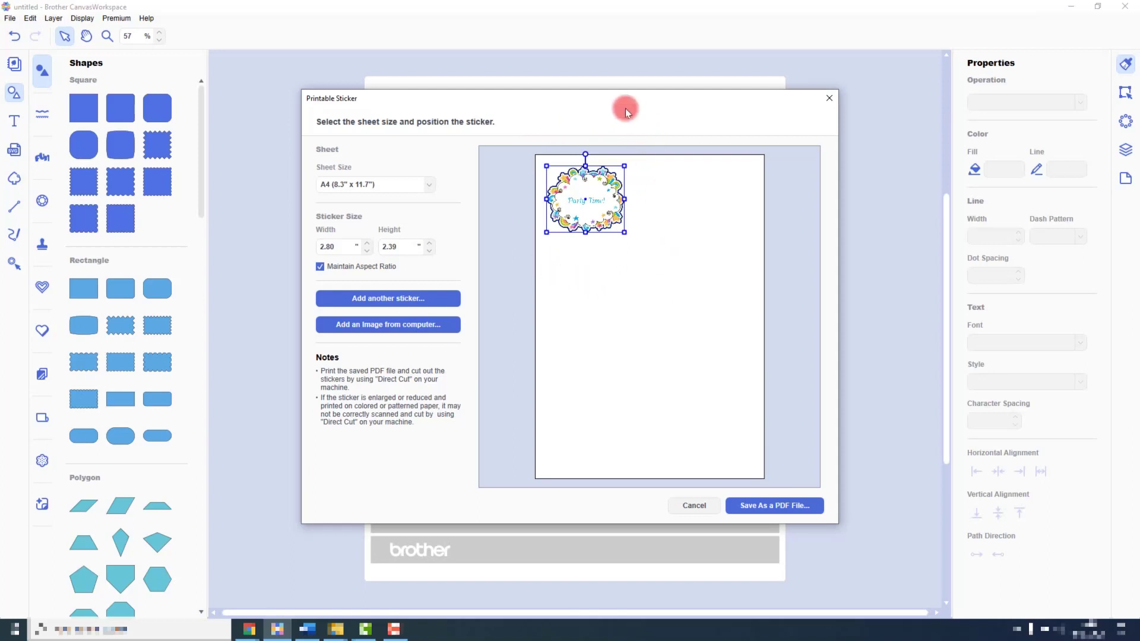
pyautogui.click(428, 183)
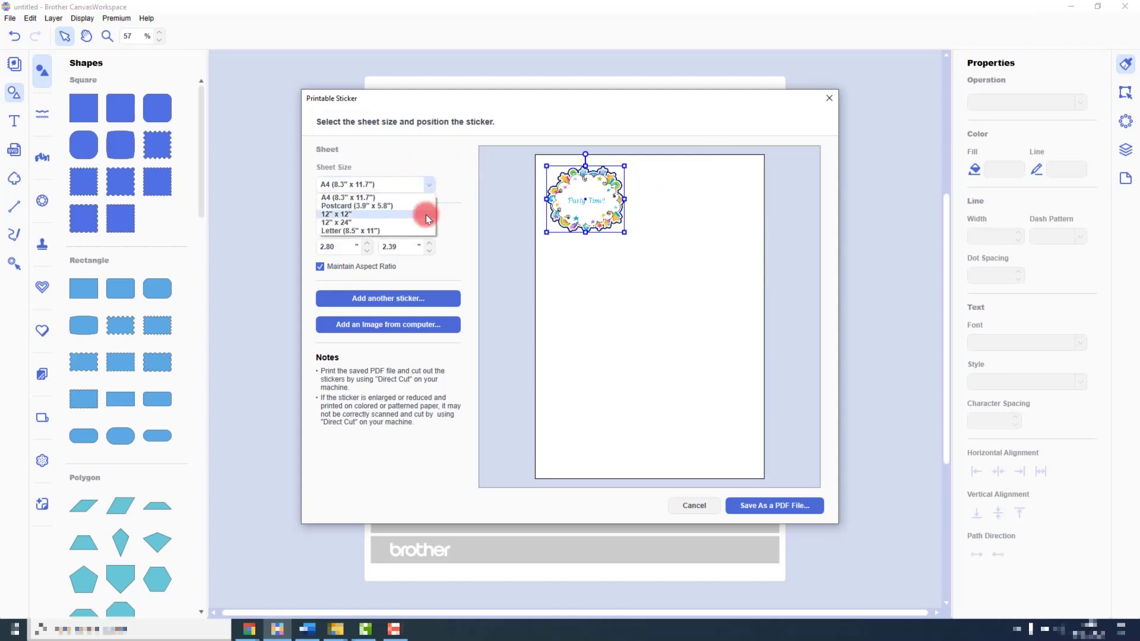
pyautogui.click(436, 161)
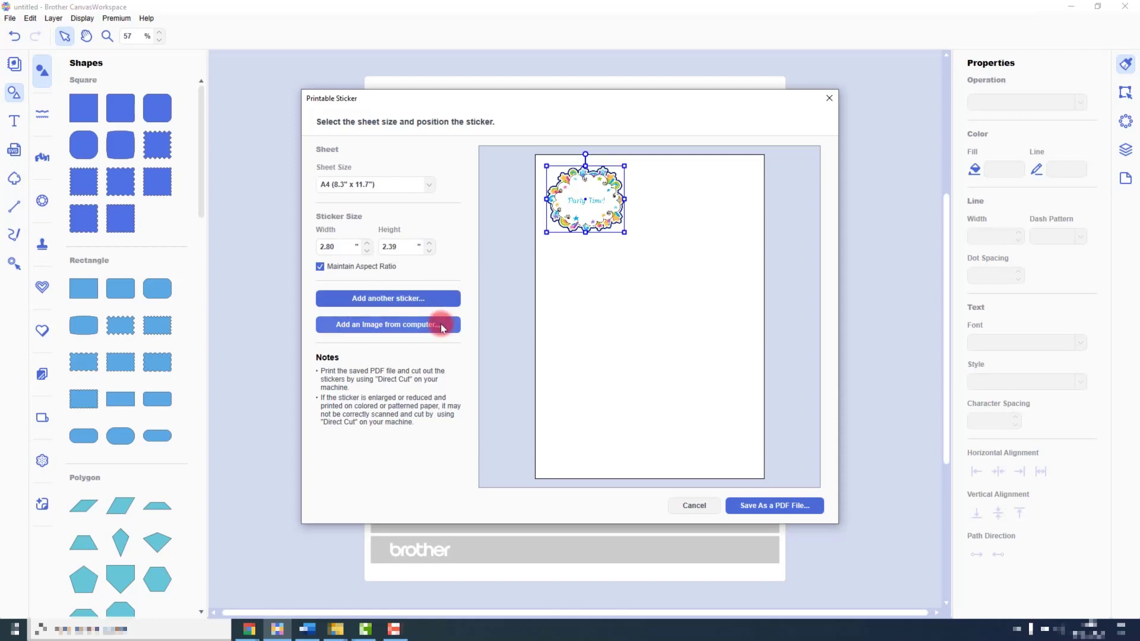
# Step: Save the Party Time! sheet as Sticker_Sheet2.pdf, then deselect the sticker
pyautogui.click(788, 509)
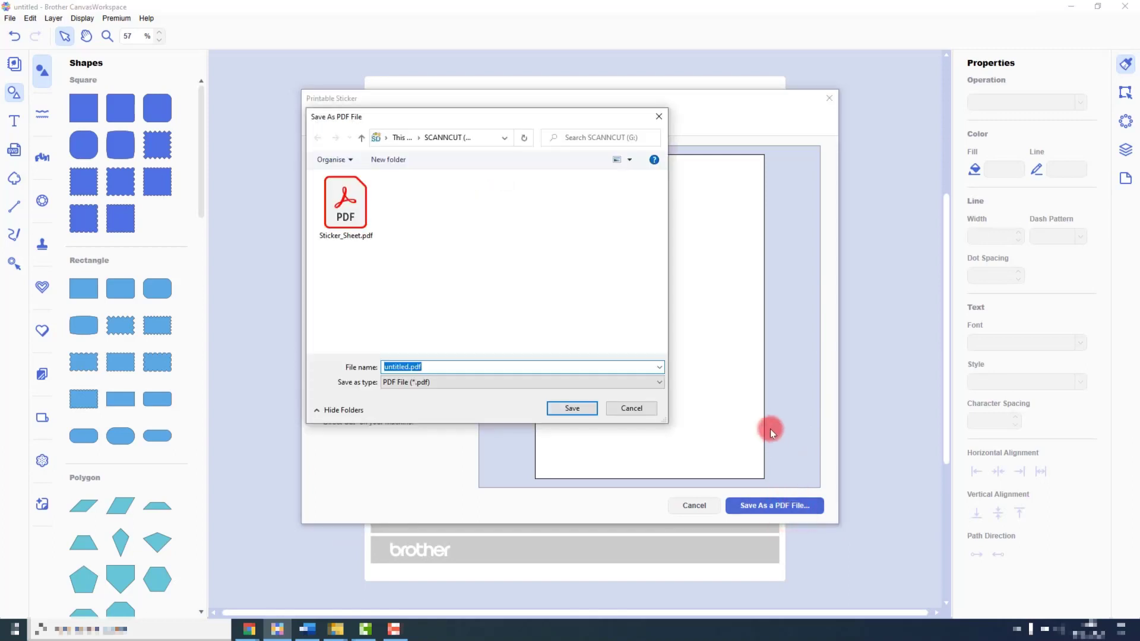
pyautogui.click(371, 201)
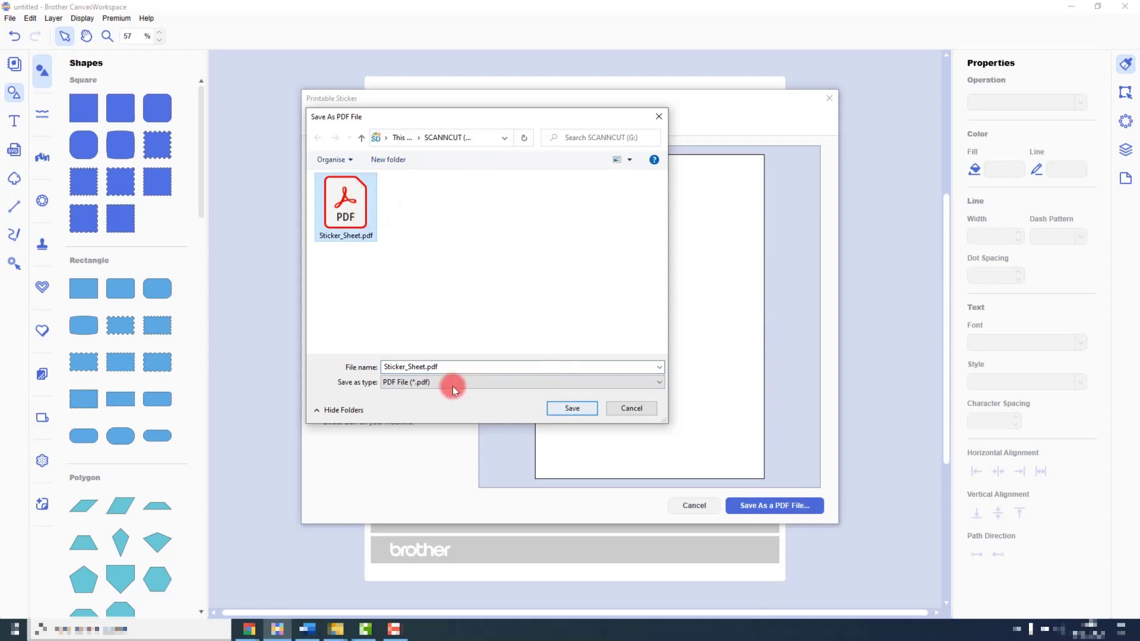
pyautogui.click(428, 367)
pyautogui.click(425, 367)
pyautogui.write('2')
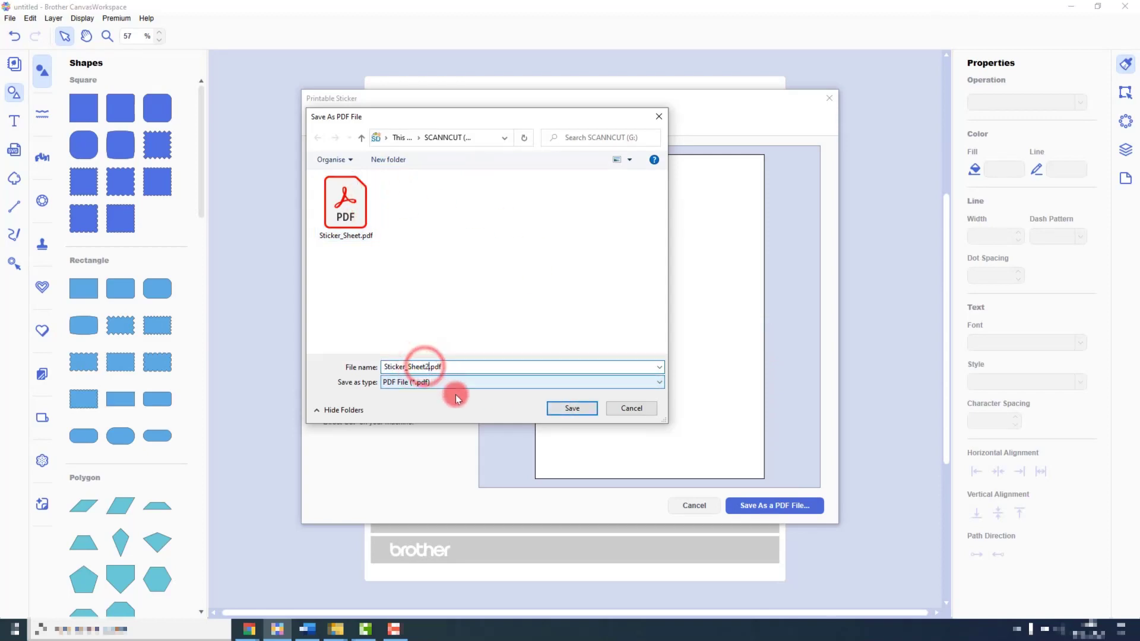
pyautogui.click(558, 408)
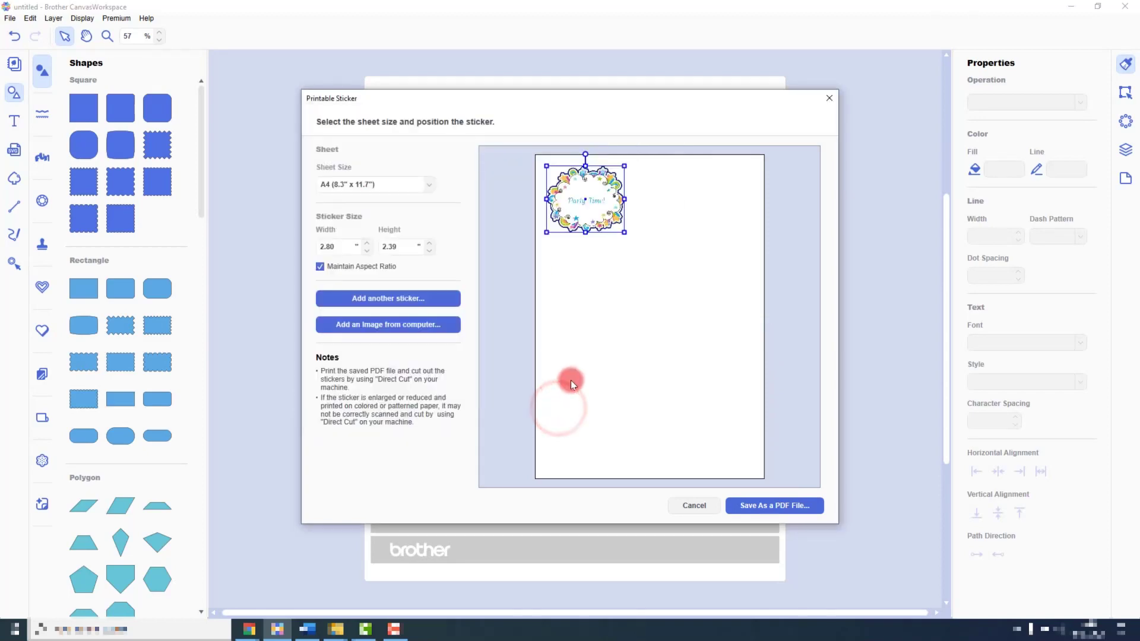
pyautogui.click(571, 379)
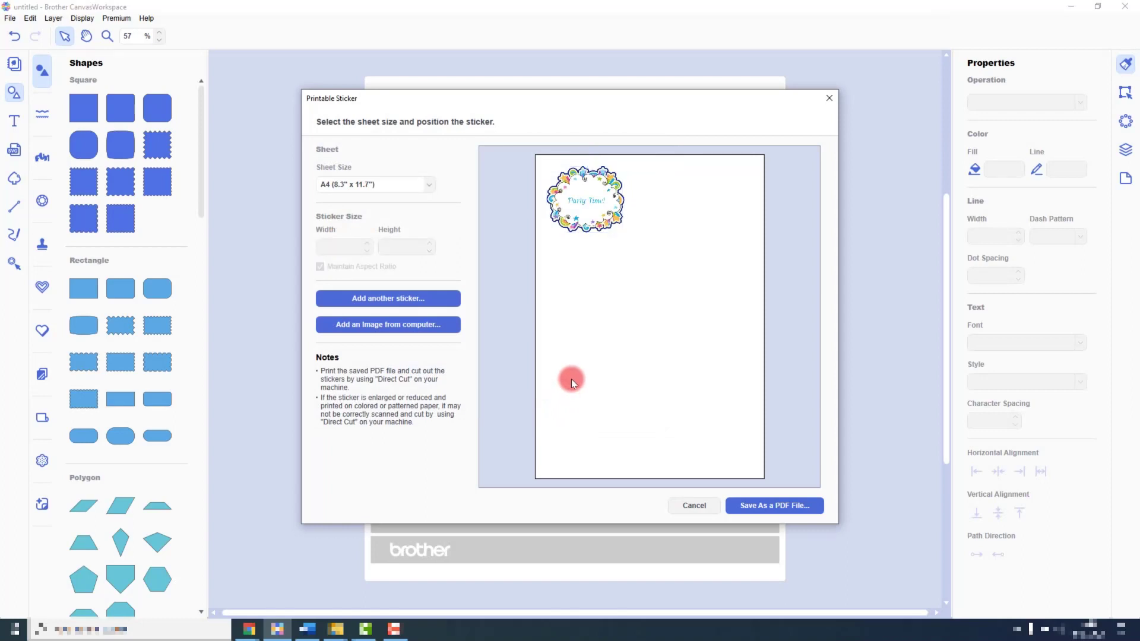